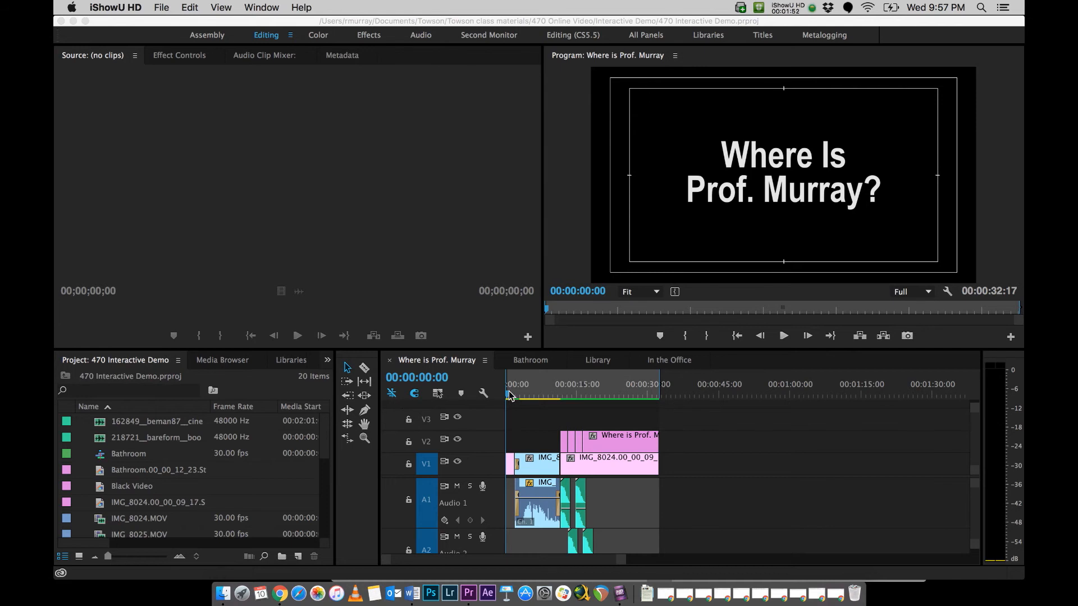
Step: Scrub through the opening sequence from its title card to the end of the hallway clip
click(516, 396)
click(532, 397)
drag(532, 397, 560, 396)
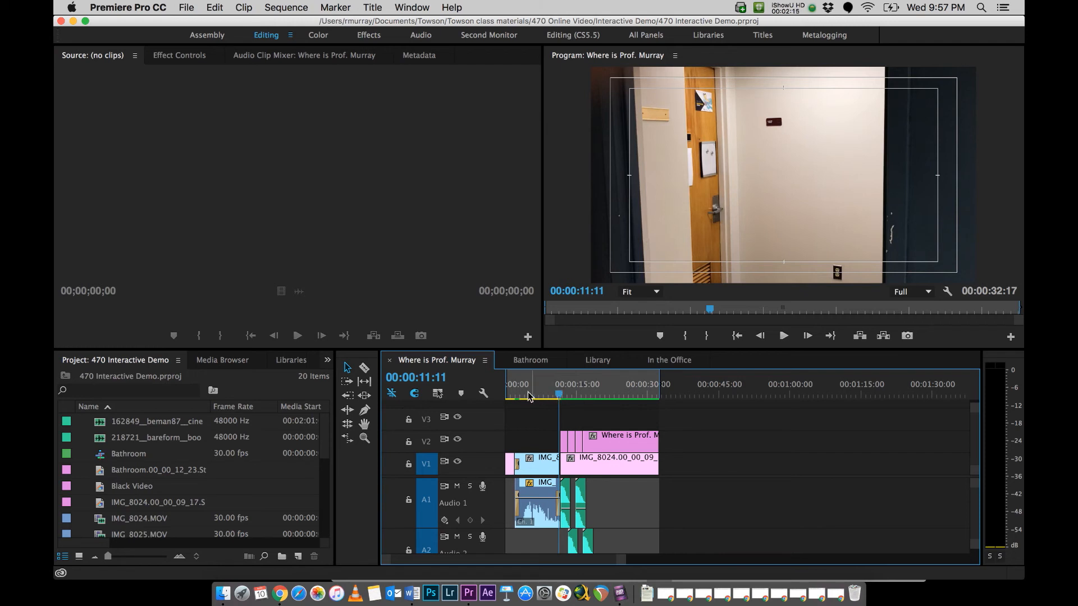
click(549, 395)
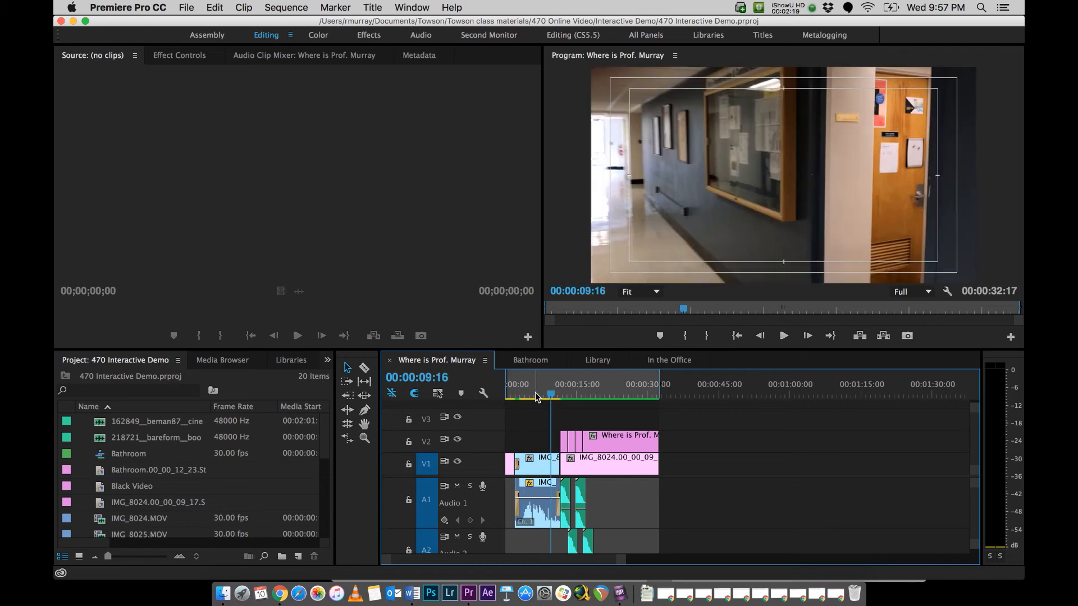
click(554, 395)
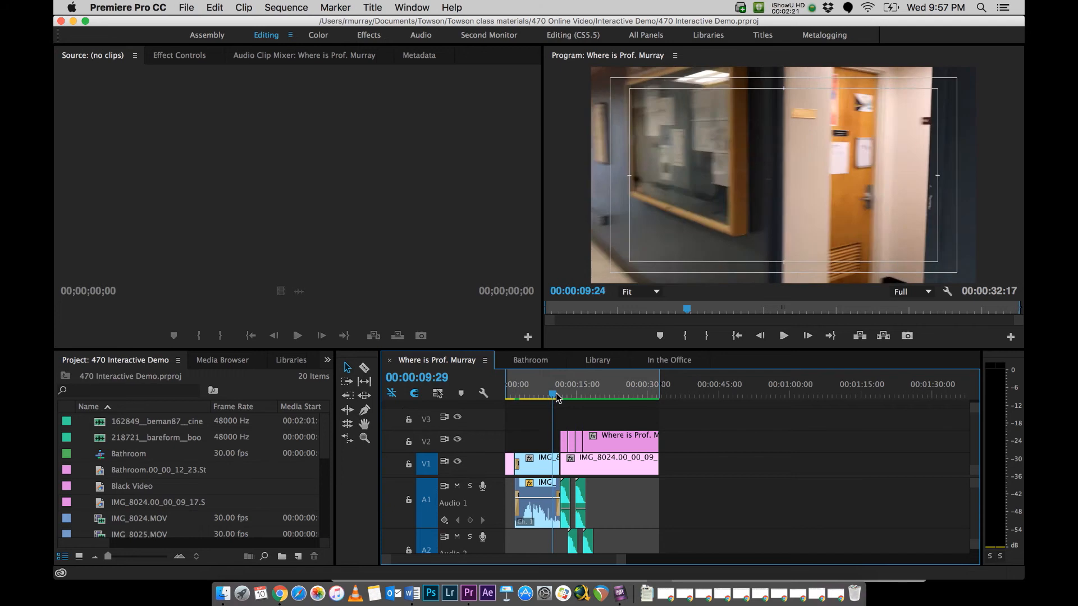
drag(556, 395, 562, 395)
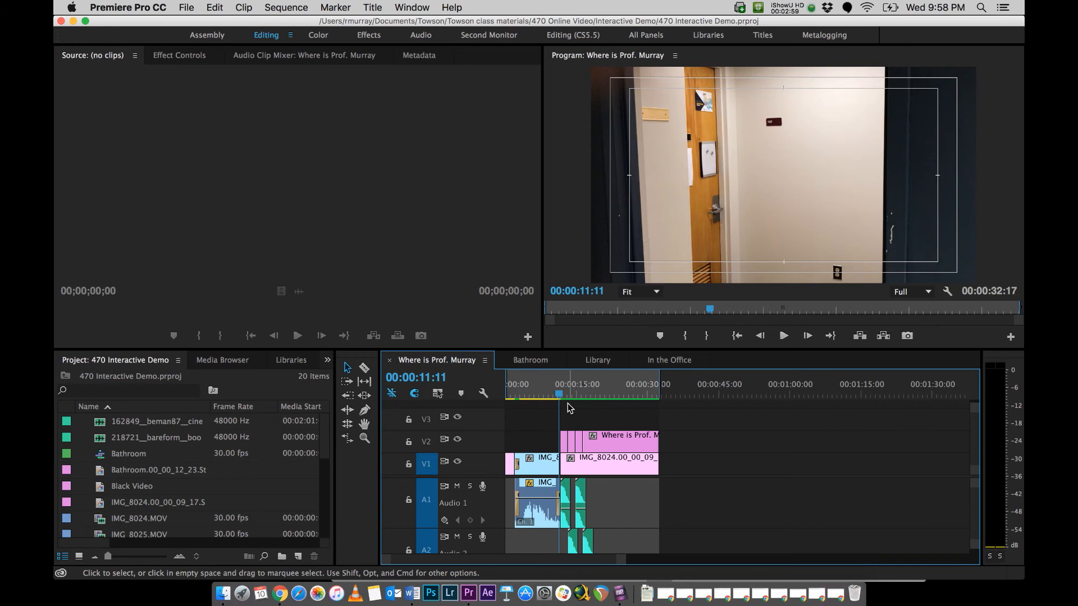
Step: Move to the cut at 00:00:11:18 where the hallway clip ends and view the frame export options without exporting
key(=)
key(=)
key(=)
click(752, 395)
drag(753, 395, 748, 394)
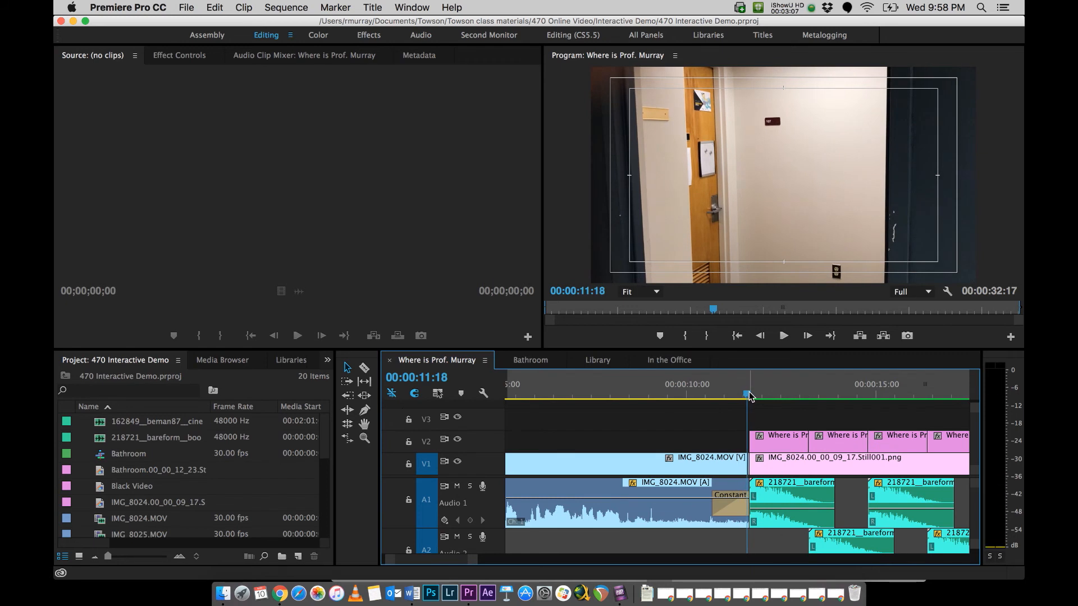
click(908, 340)
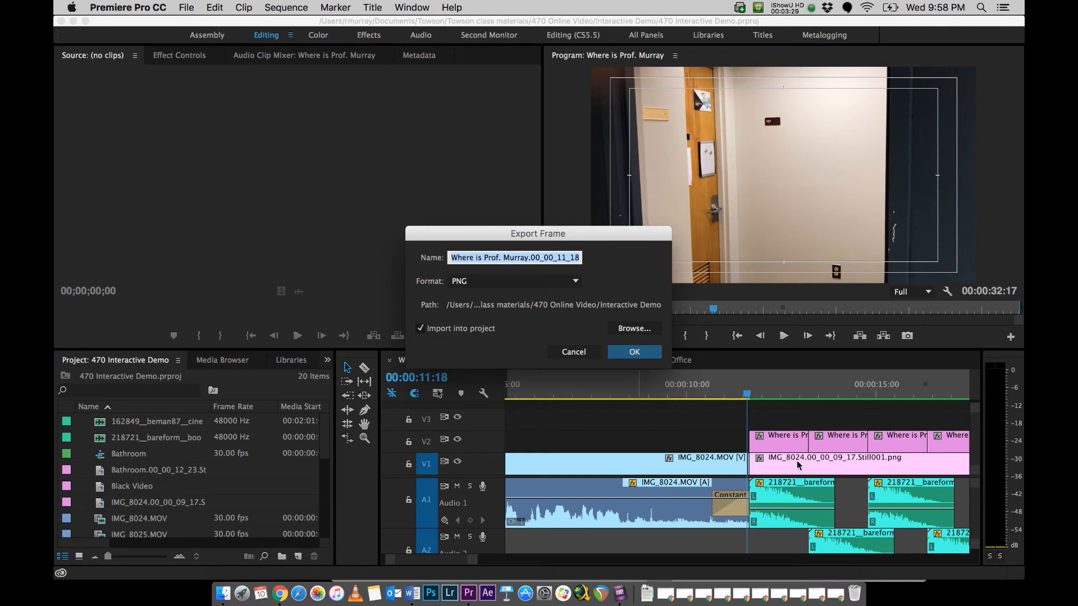
click(578, 352)
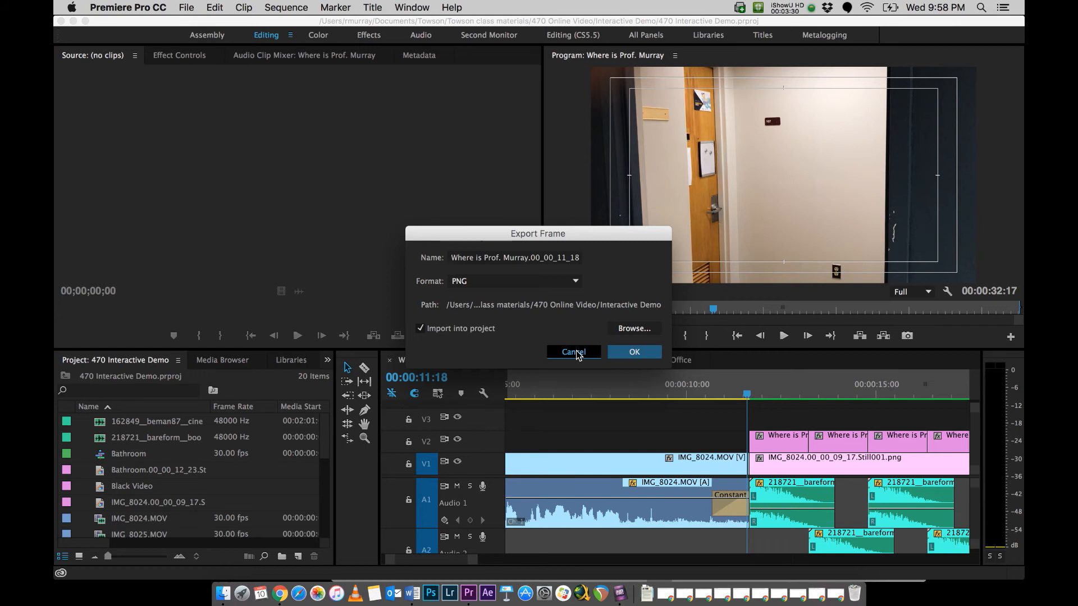
Step: Select the still image after the hallway clip on V1 and scrub through the title clips stacked above it
click(800, 467)
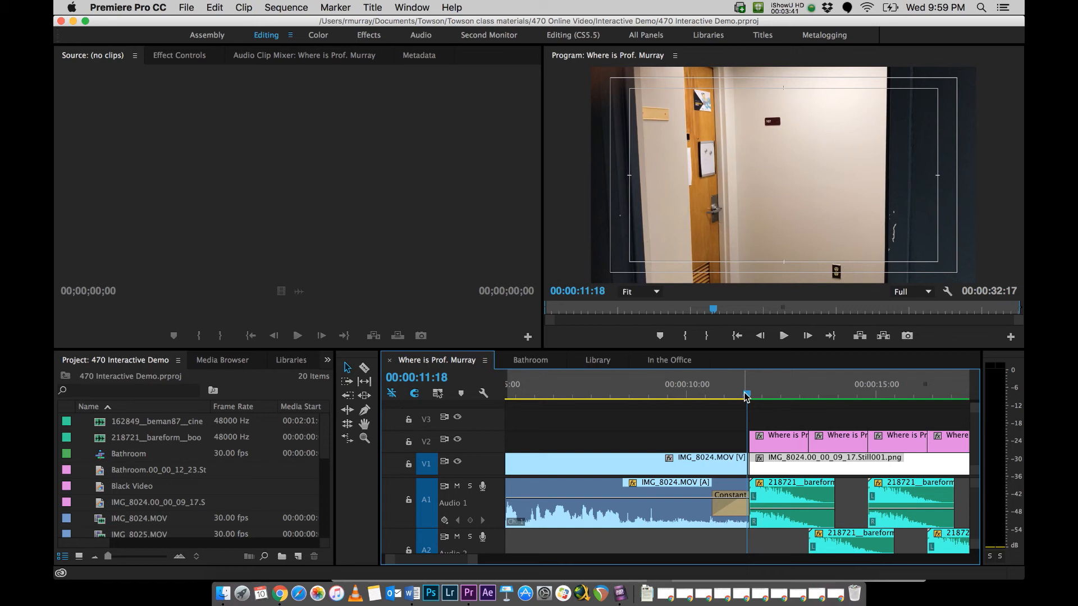
key(minus)
key(minus)
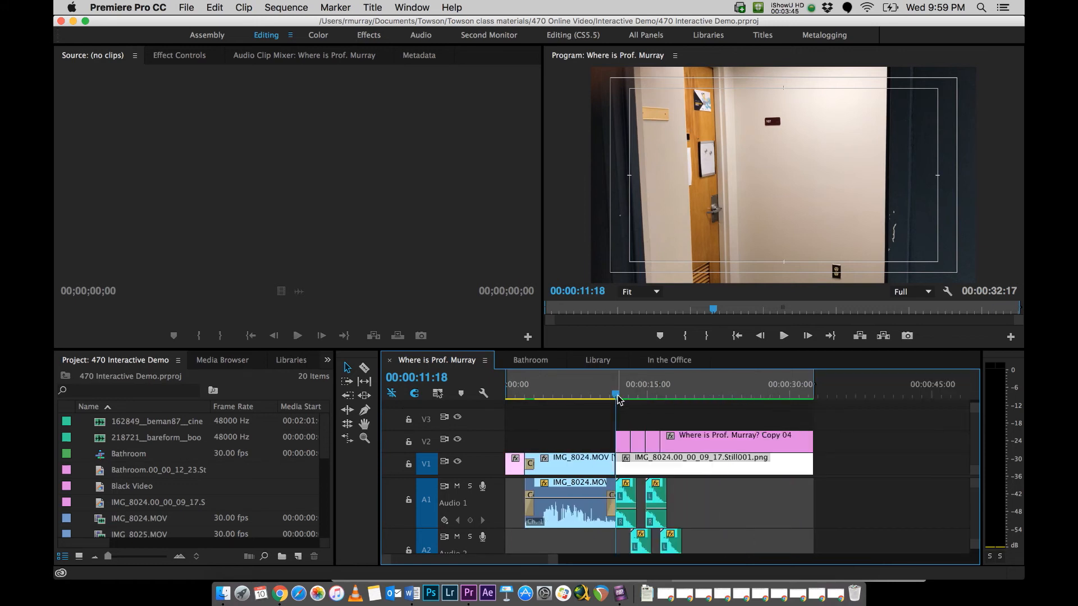
drag(618, 399, 667, 399)
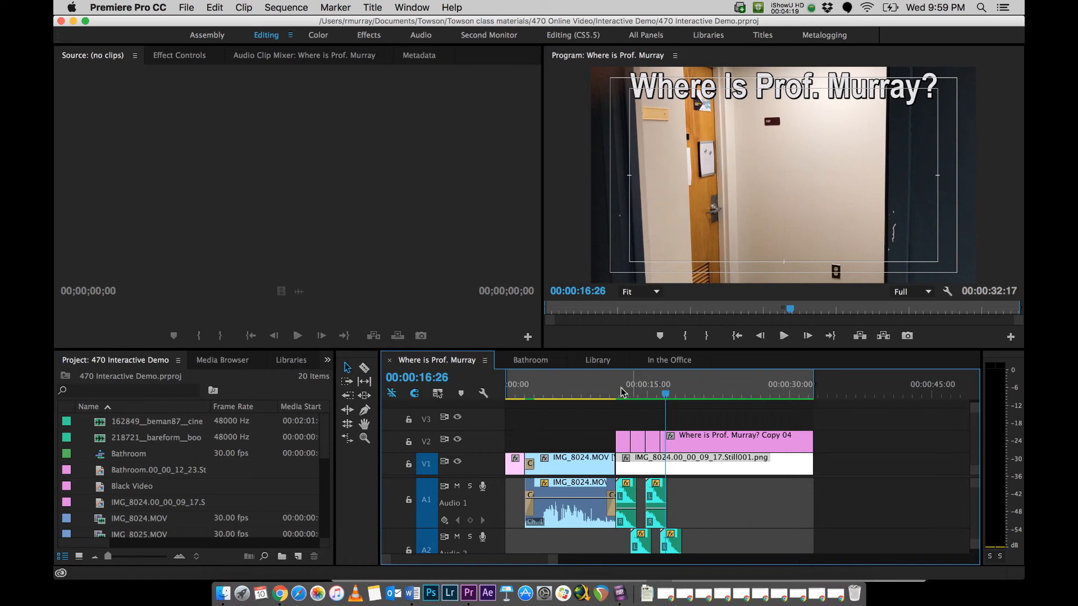
drag(617, 388, 668, 385)
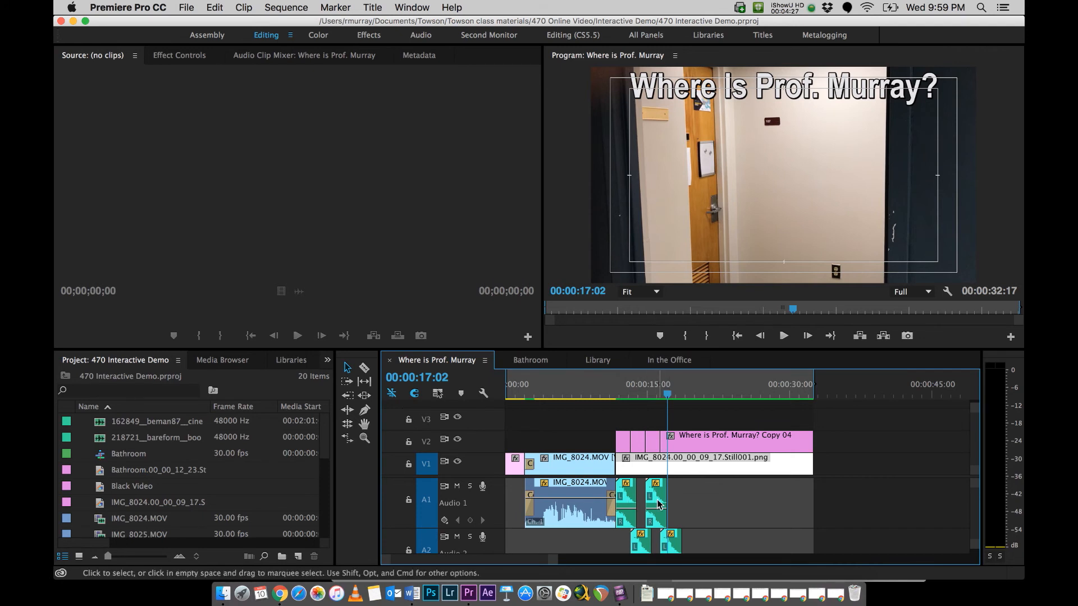
drag(659, 504, 673, 554)
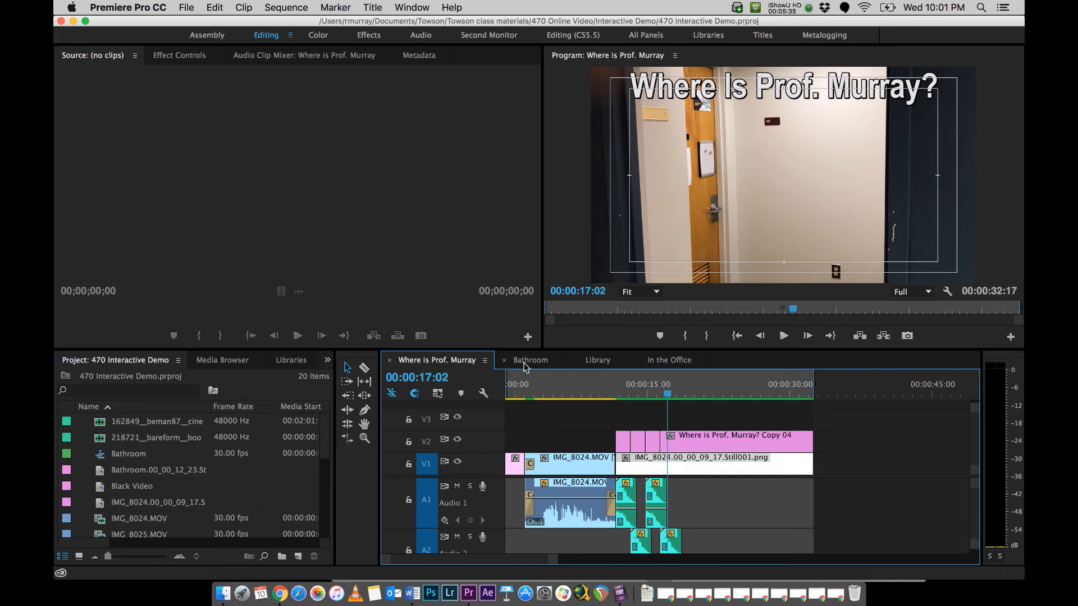
click(187, 6)
mouse_move(189, 24)
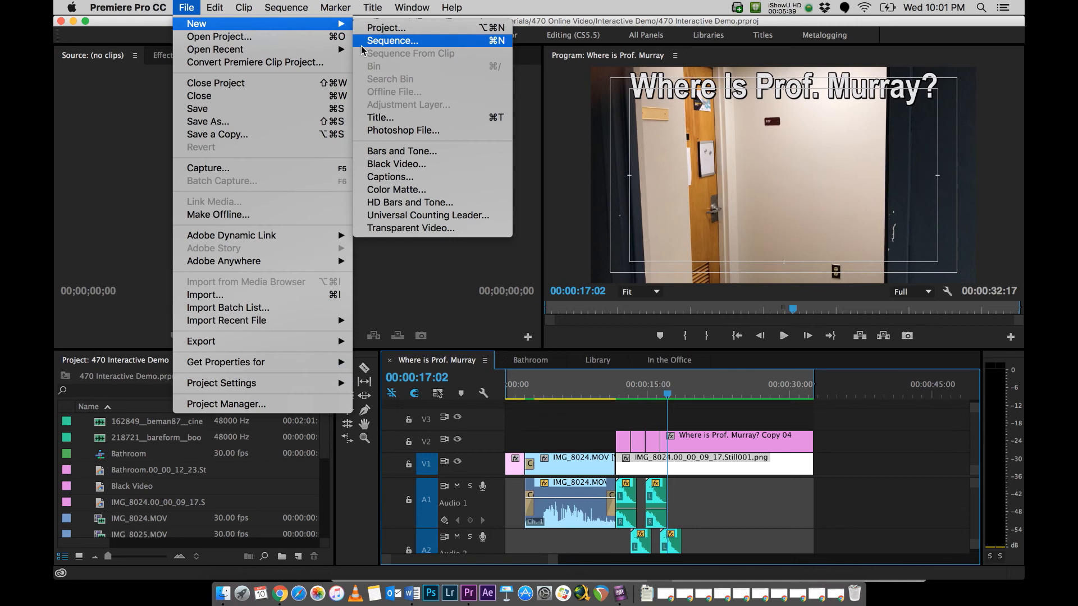
click(140, 257)
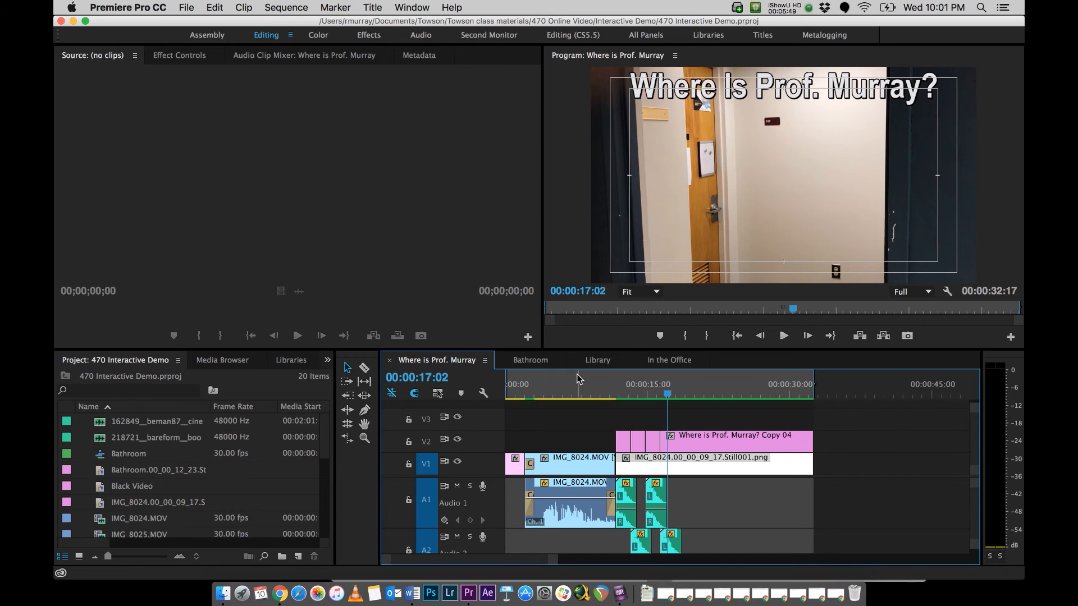
Step: View the Bathroom, Library and In the Office sequences in turn and return to the opening sequence
click(531, 359)
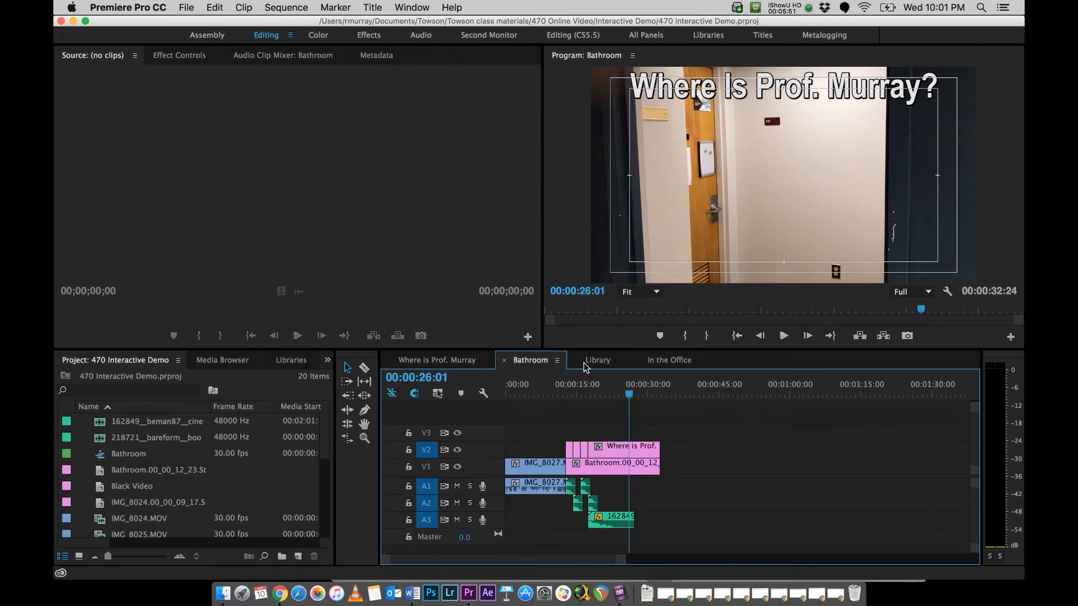
click(598, 362)
click(675, 361)
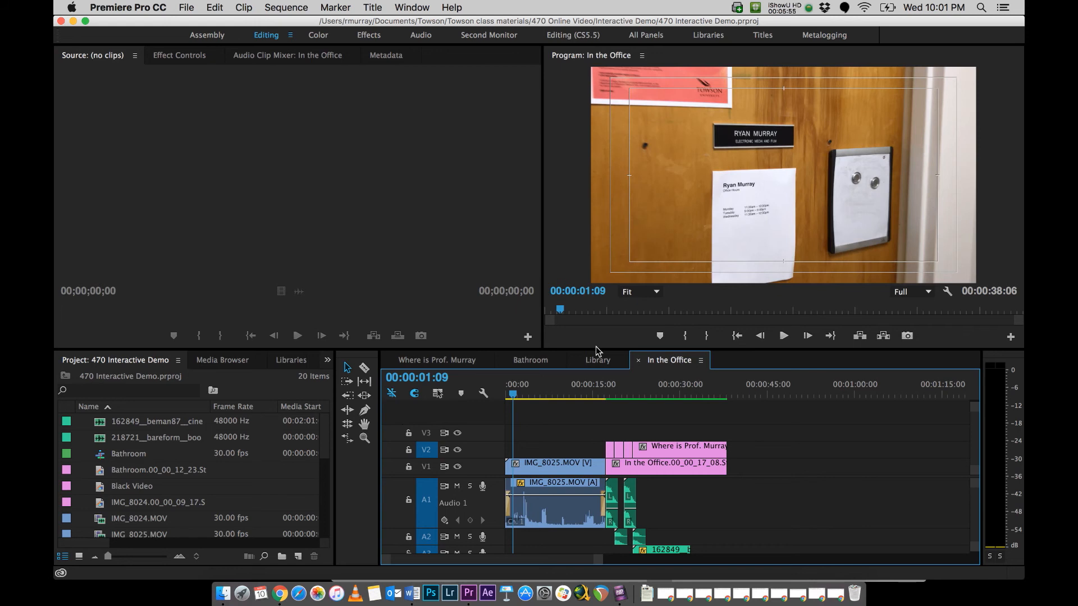
click(531, 359)
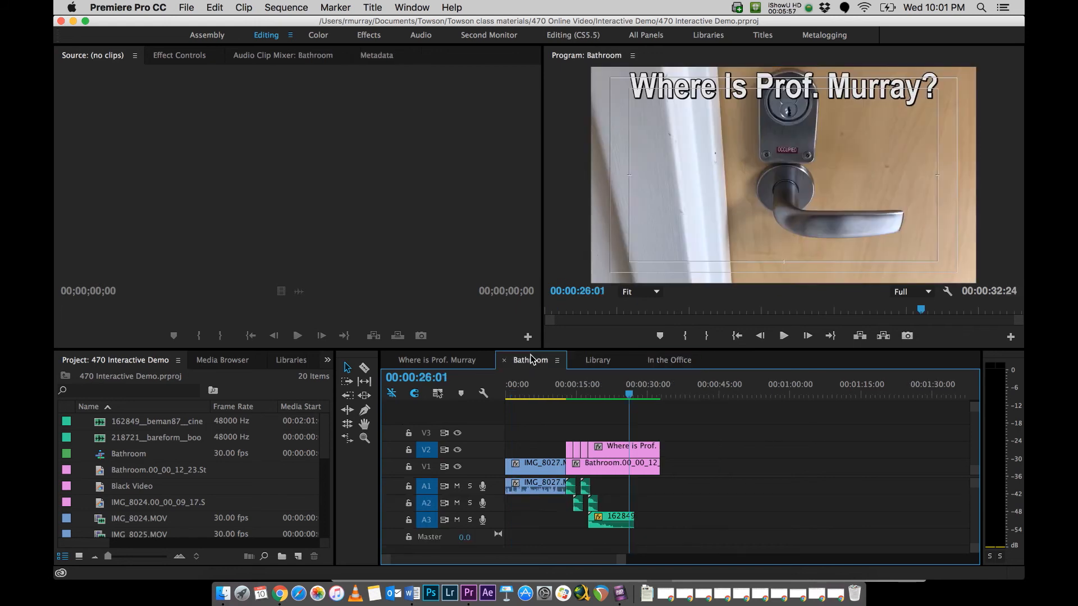
click(456, 363)
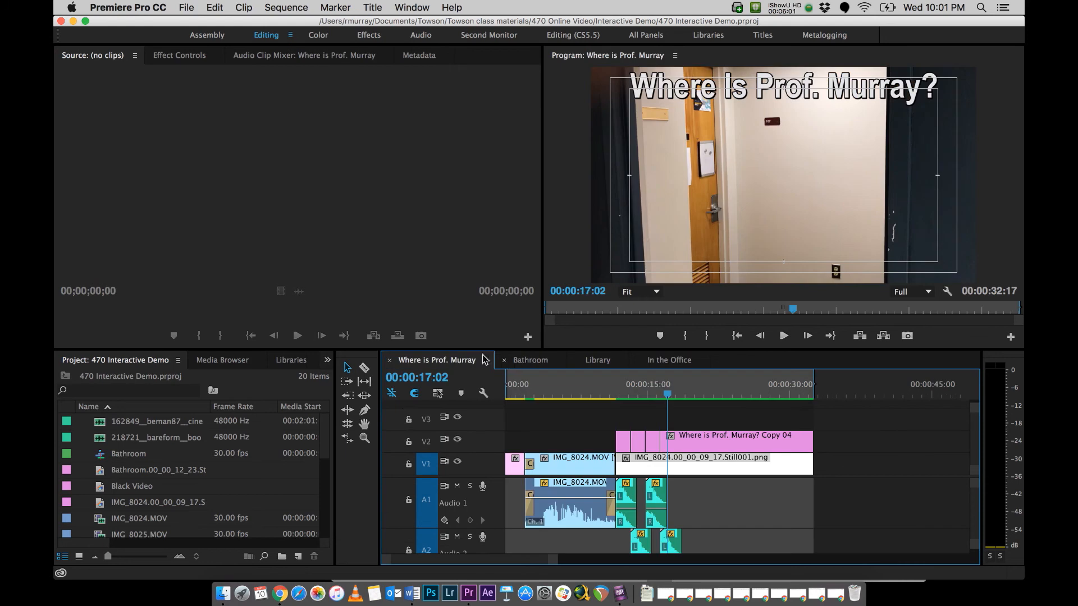
Step: Scrub through the video clips of the Bathroom and Library sequences up to the Library's black video
click(540, 362)
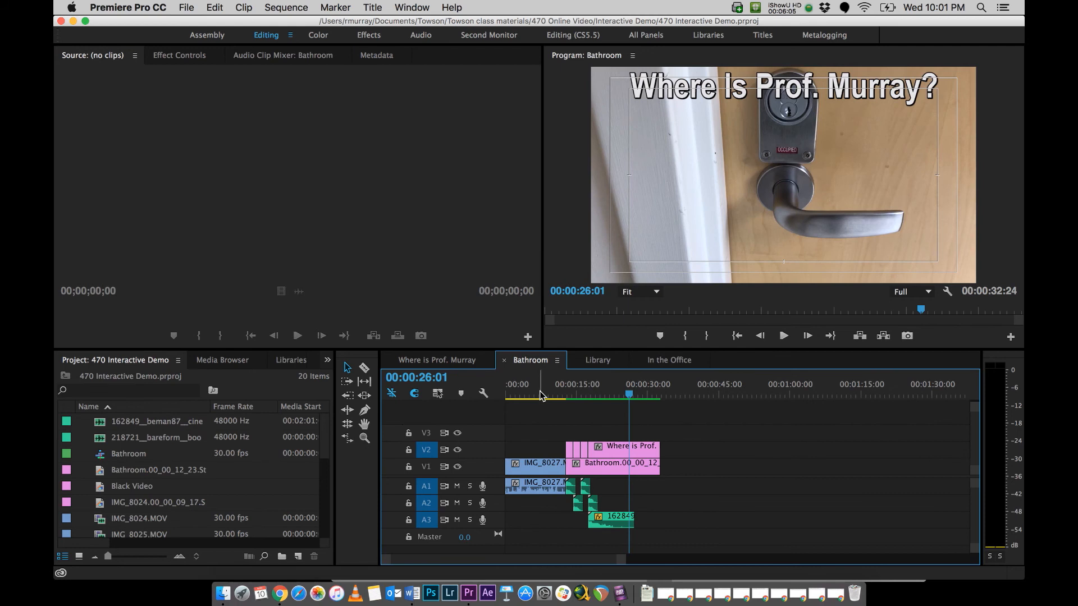
mouse_move(537, 398)
mouse_down()
mouse_move(527, 396)
mouse_move(548, 394)
mouse_up()
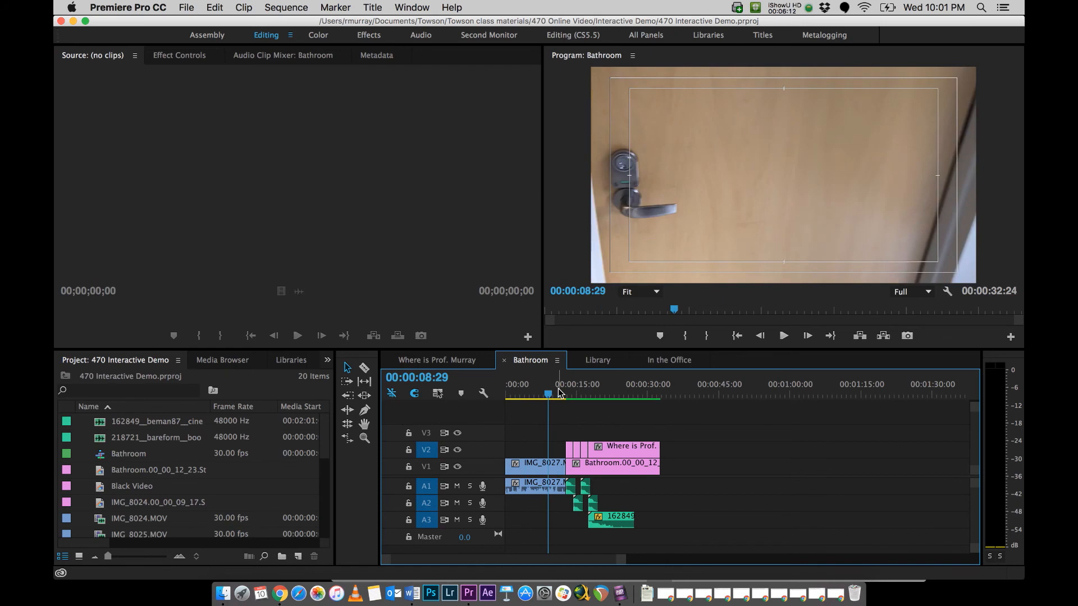
click(596, 363)
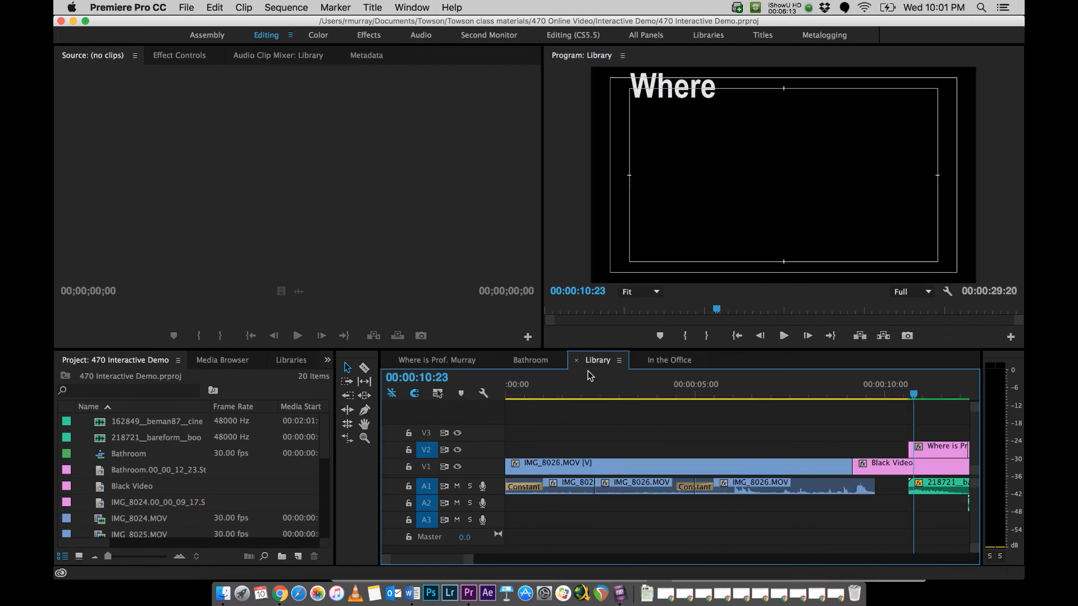
click(734, 394)
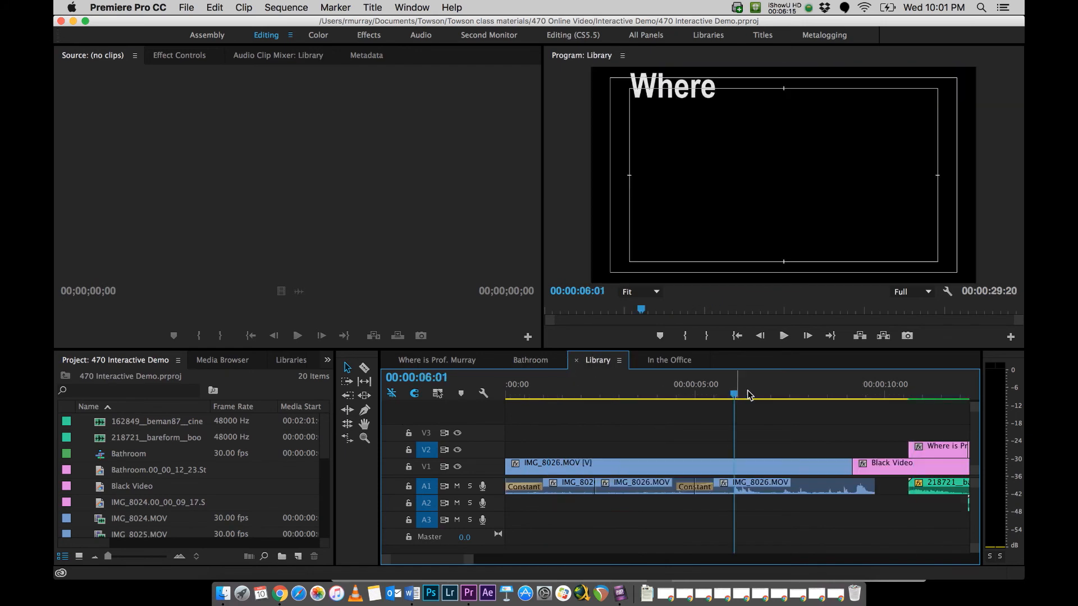
click(792, 395)
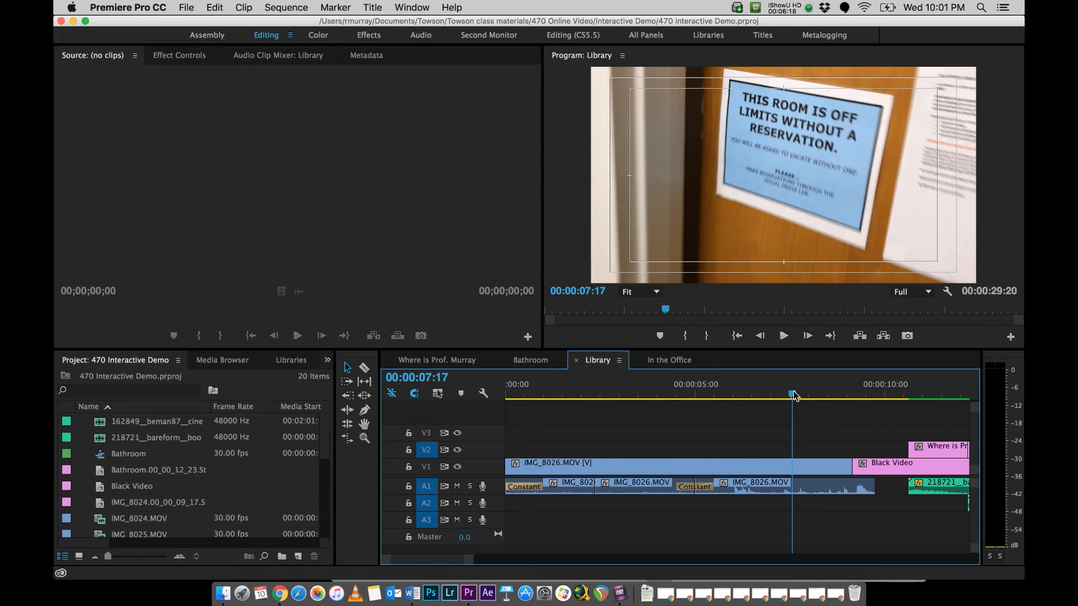
click(865, 395)
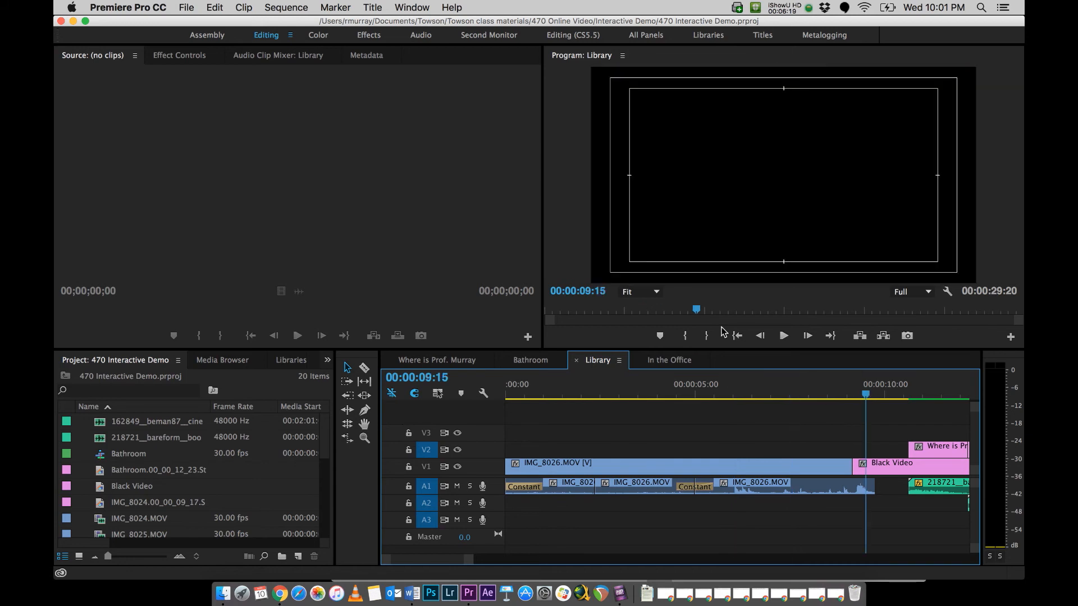
Step: Examine the In the Office clip, stepping frame by frame from 00:00:12:02 to the lampshade figure at 00:00:12:11
click(668, 360)
click(568, 394)
click(575, 395)
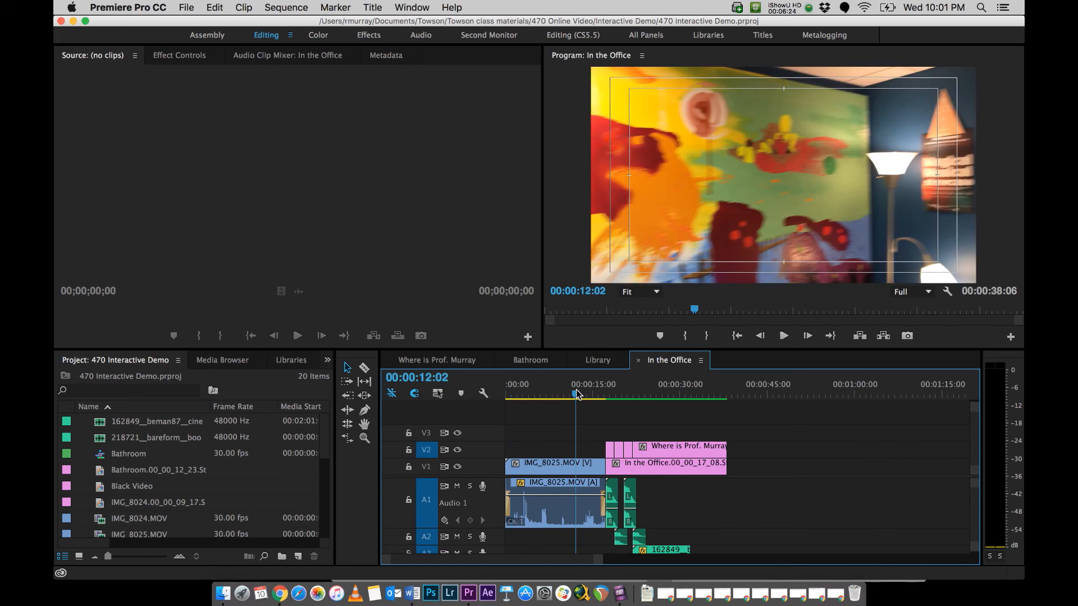
key(Right)
key(Right)
key(Right)
key(Right)
key(Right)
key(Right)
key(Right)
key(Right)
key(Right)
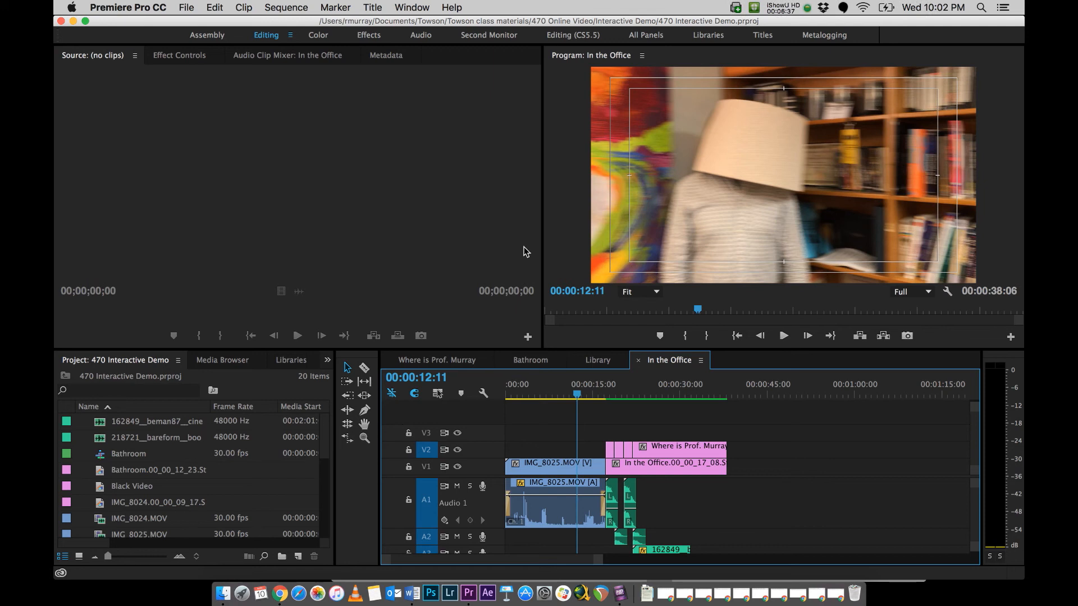
Step: Open the media export settings for the opening sequence and choose the H.264 format
click(431, 362)
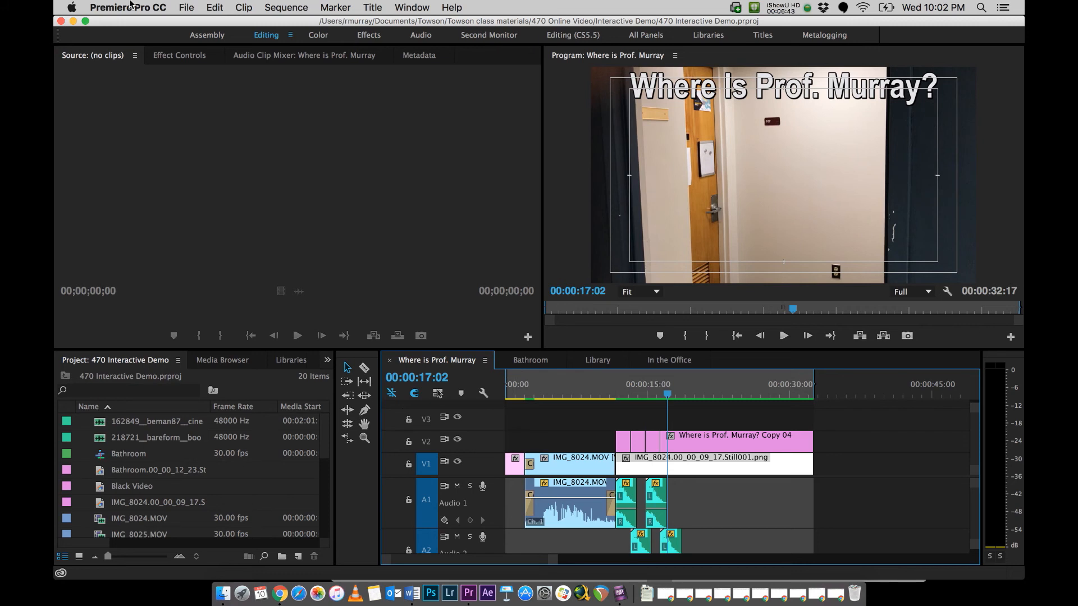
click(186, 7)
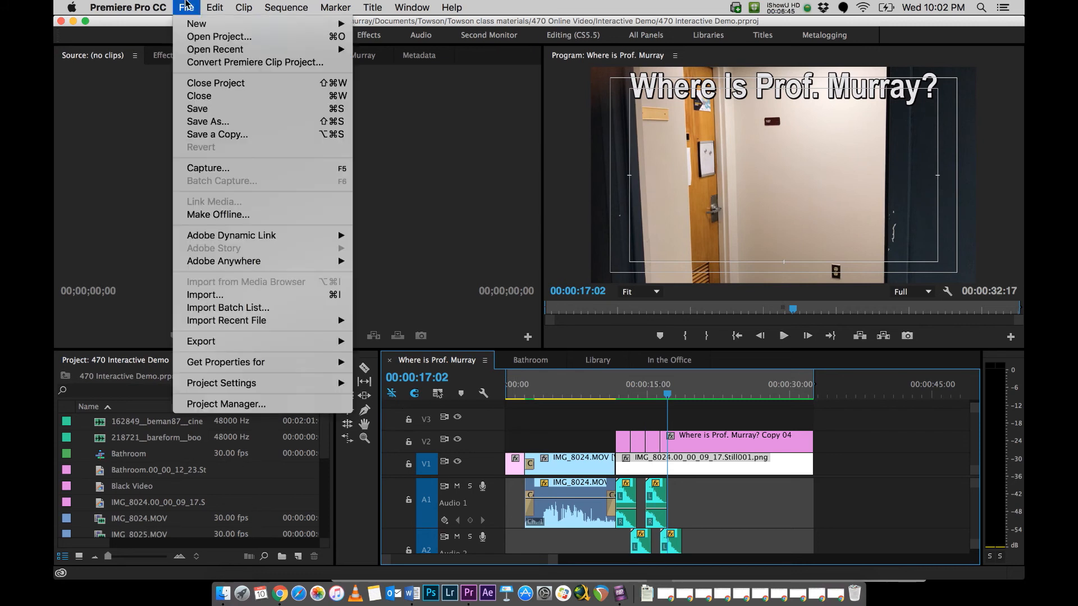
mouse_move(278, 341)
click(422, 344)
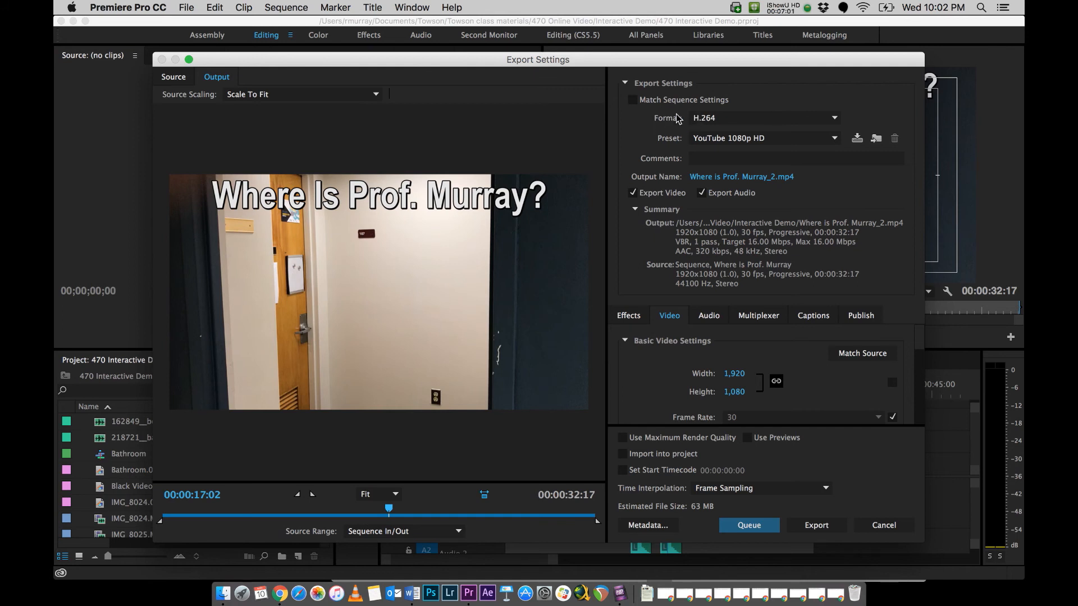
click(790, 121)
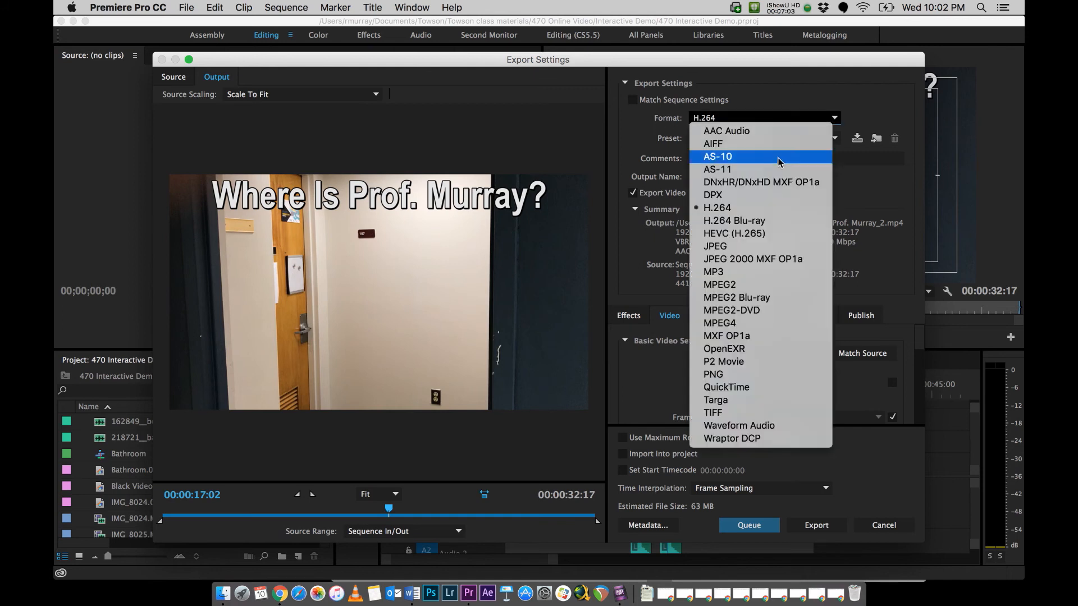
click(775, 208)
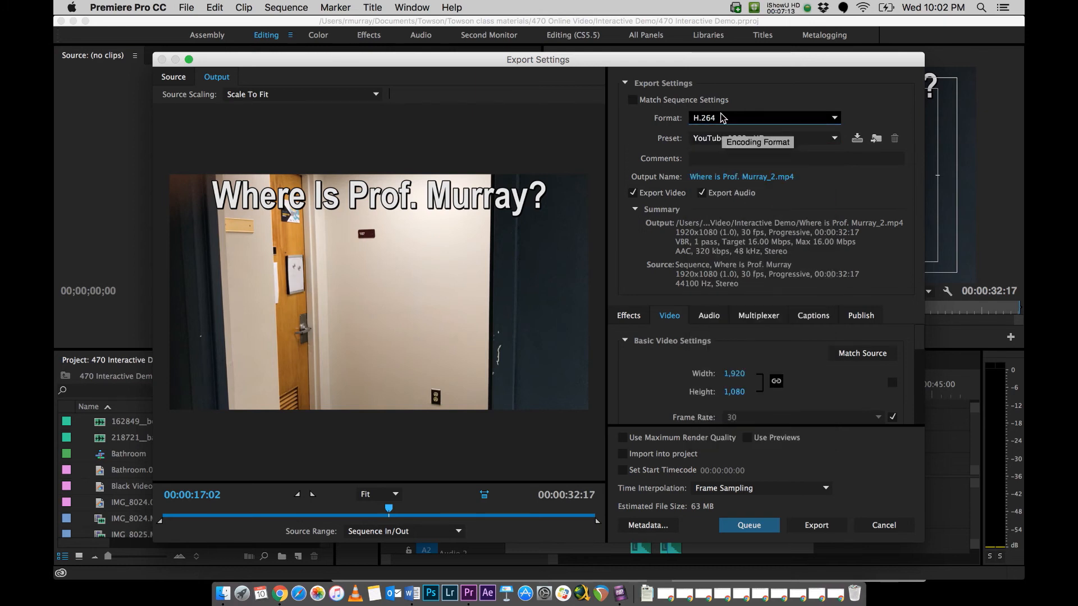
Step: Choose the YouTube 1080p HD preset and send the opening sequence to the Media Encoder queue
click(735, 139)
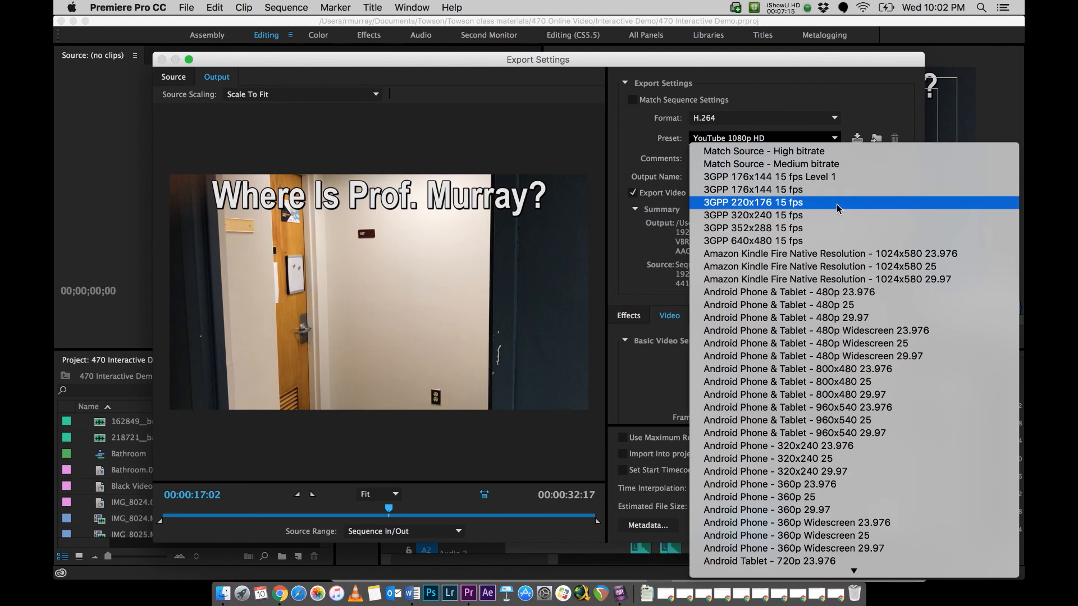
scroll(840, 209, down, 10)
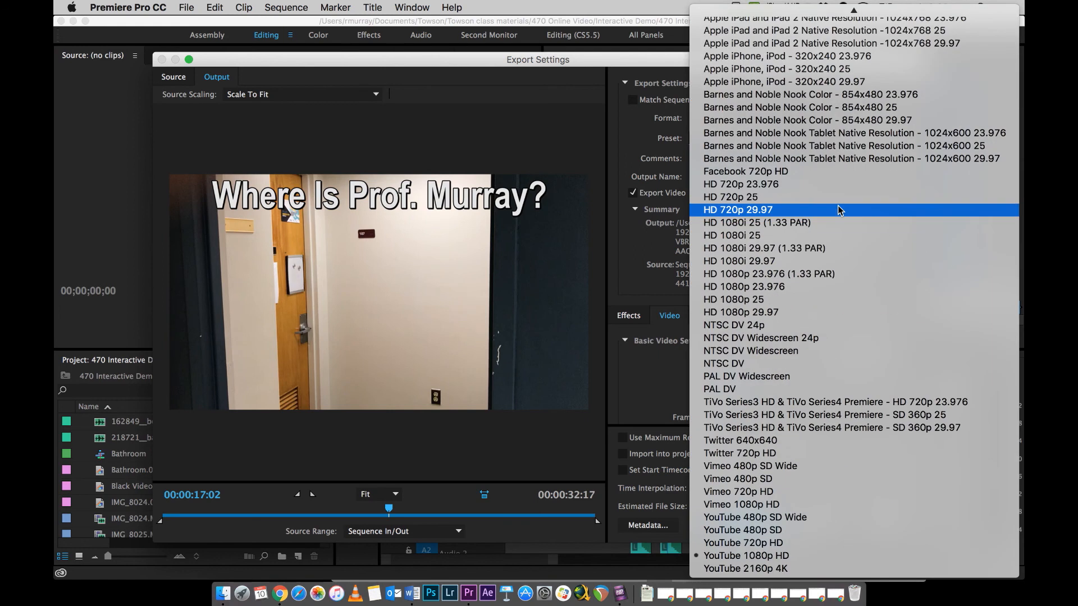
click(778, 556)
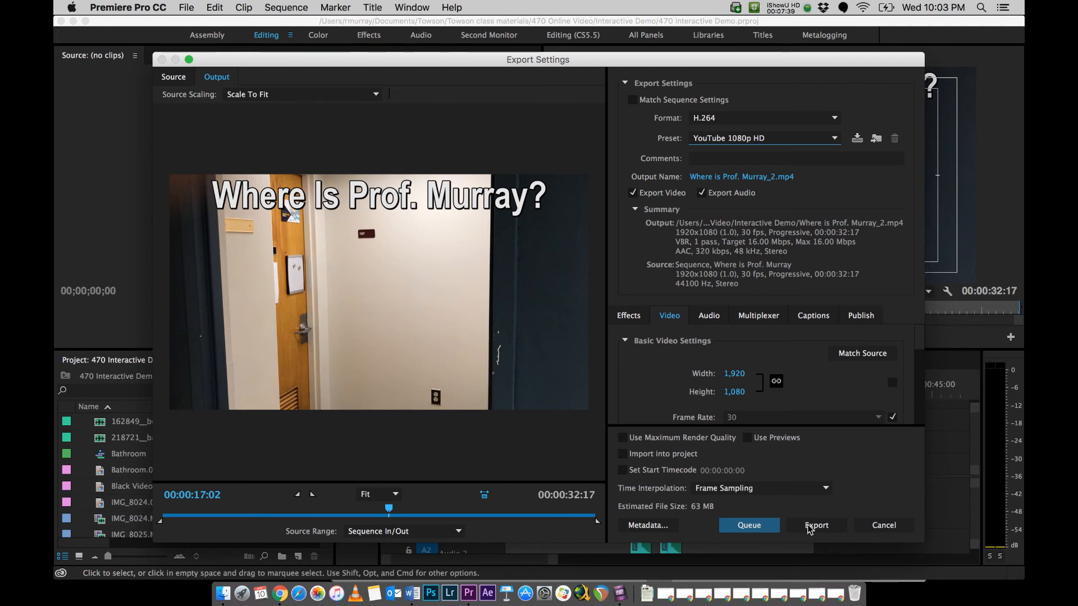
click(766, 526)
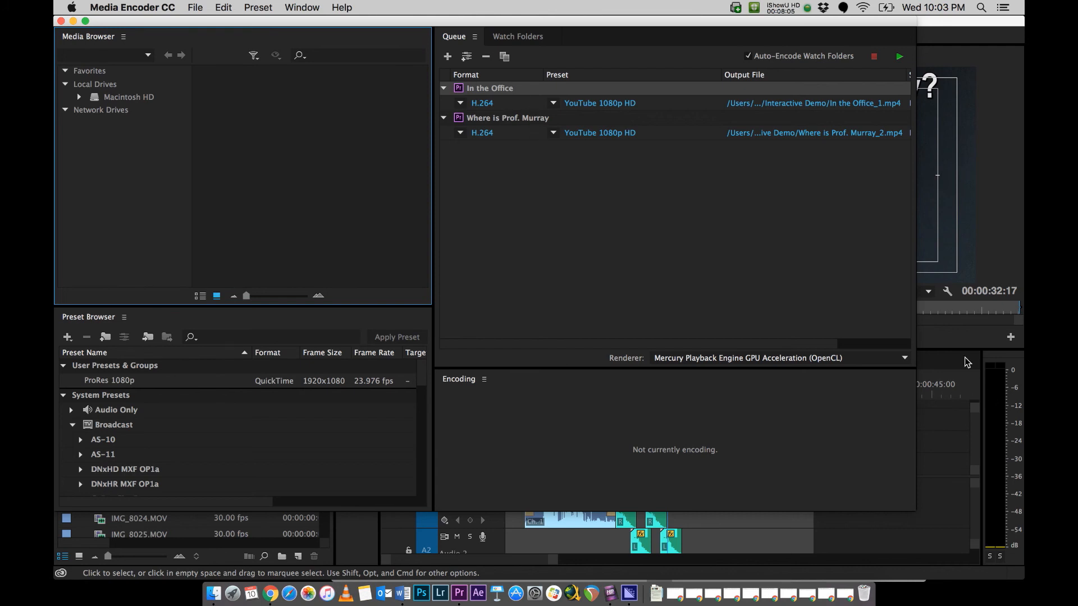
Step: Return to the export queue in Media Encoder and quit that program
click(954, 342)
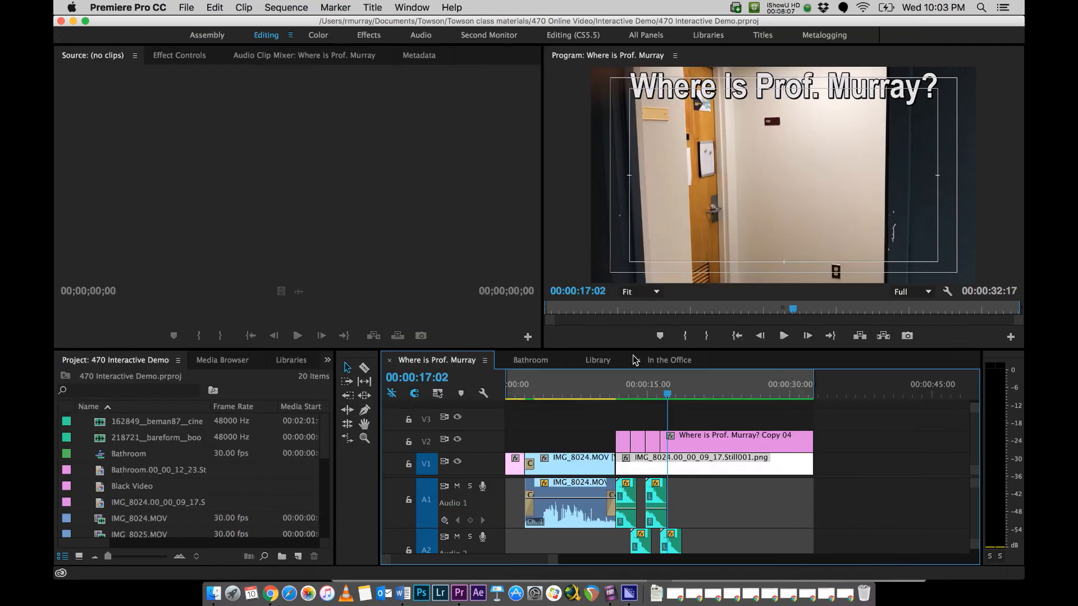
click(638, 598)
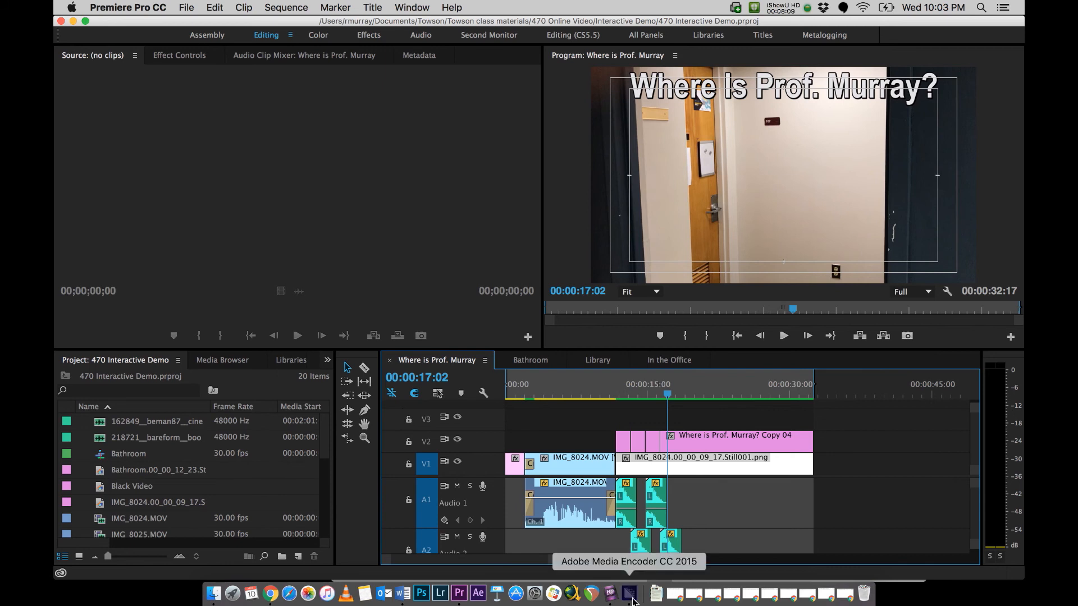
click(899, 56)
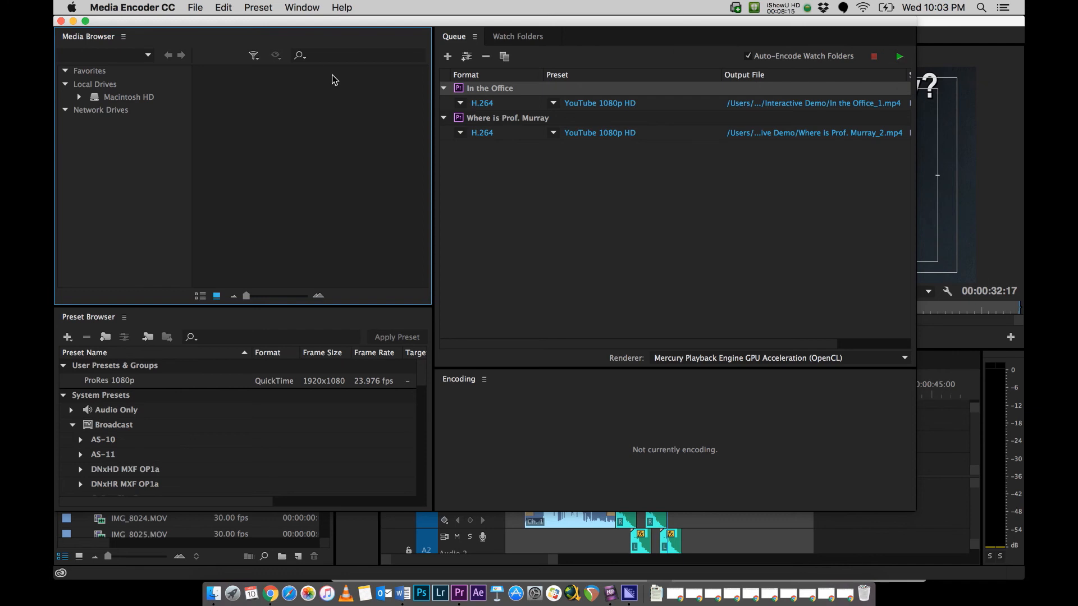
key(super+q)
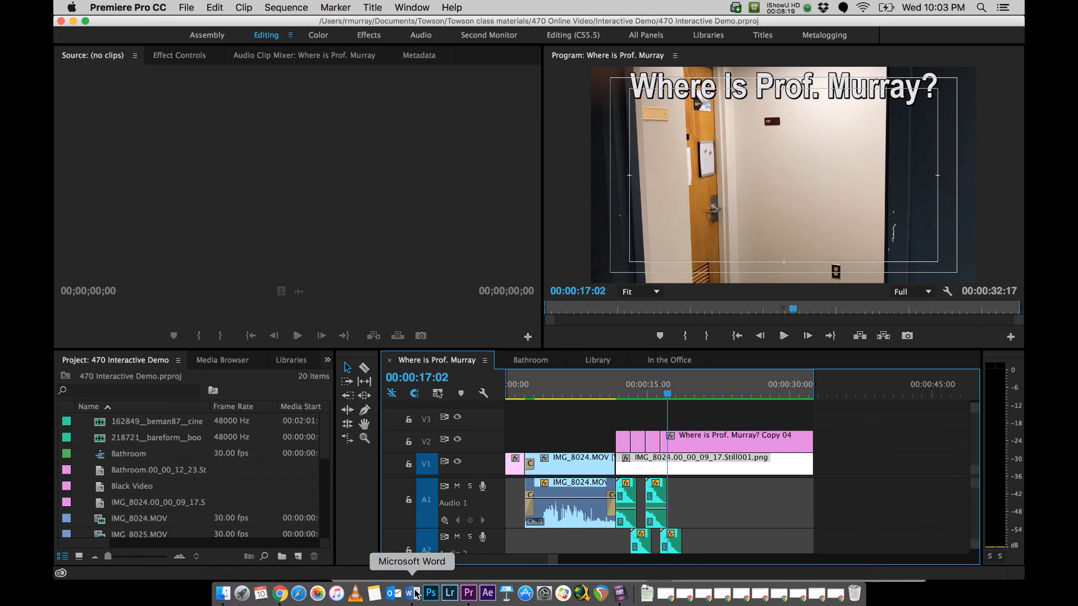
Step: Switch to Chrome, open YouTube's upload page, and bring up the Interactive Demo folder in Finder
click(280, 593)
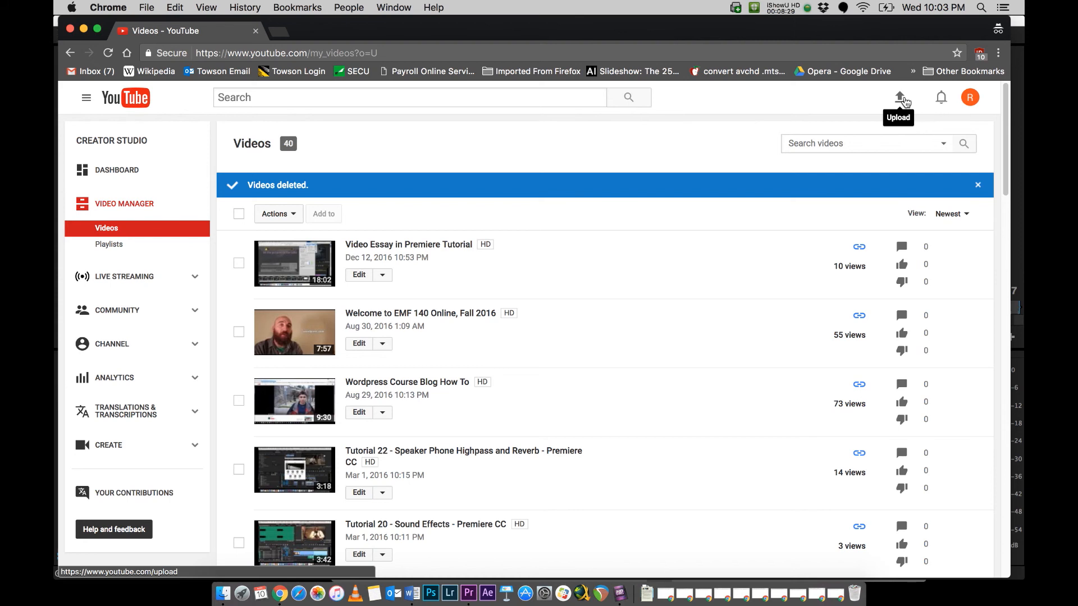
click(901, 99)
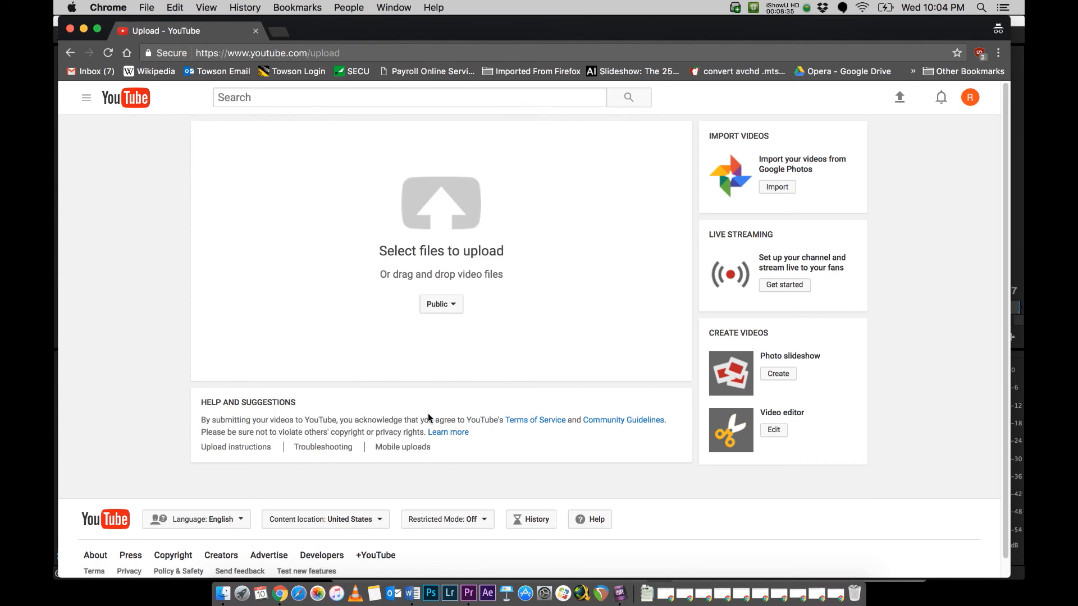
click(221, 599)
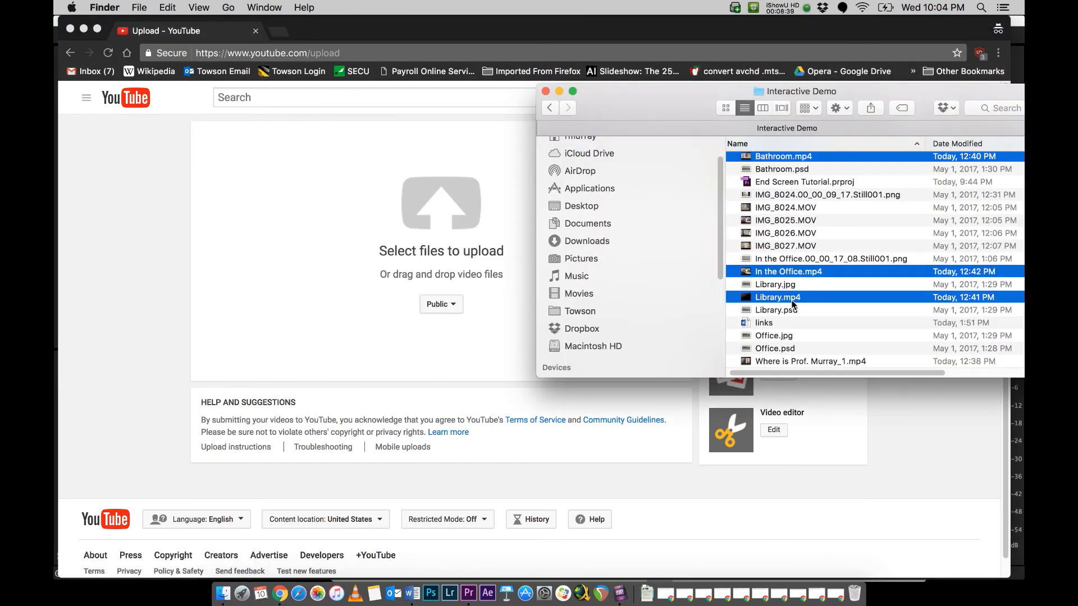
Step: Upload Bathroom.mp4, In the Office.mp4, Library.mp4 and the opening video's MP4 without the _1 suffix to YouTube together
scroll(807, 233, up, 5)
scroll(806, 234, down, 8)
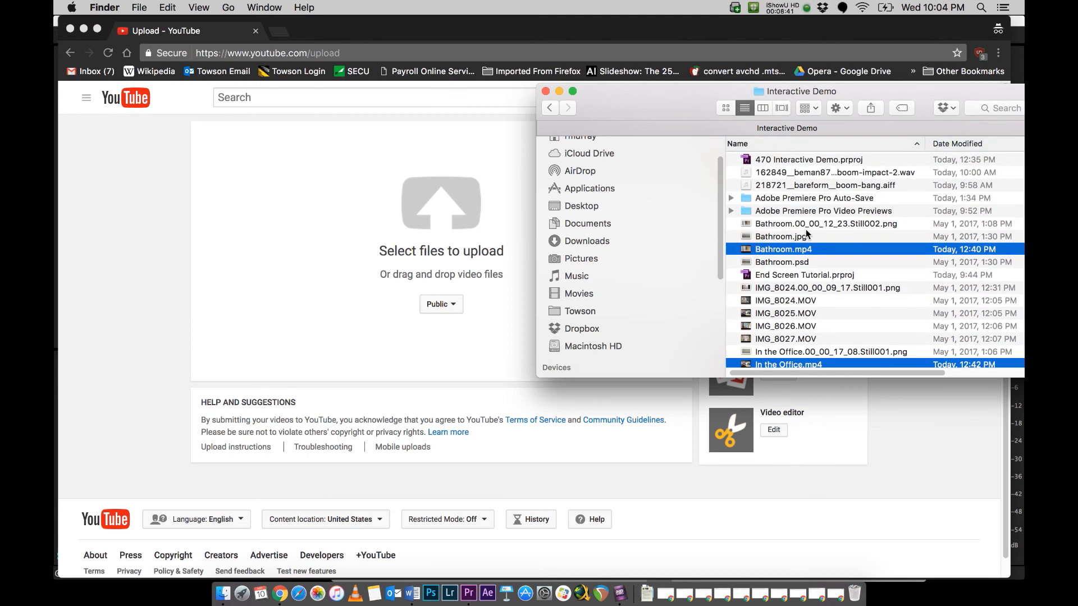
scroll(807, 234, up, 6)
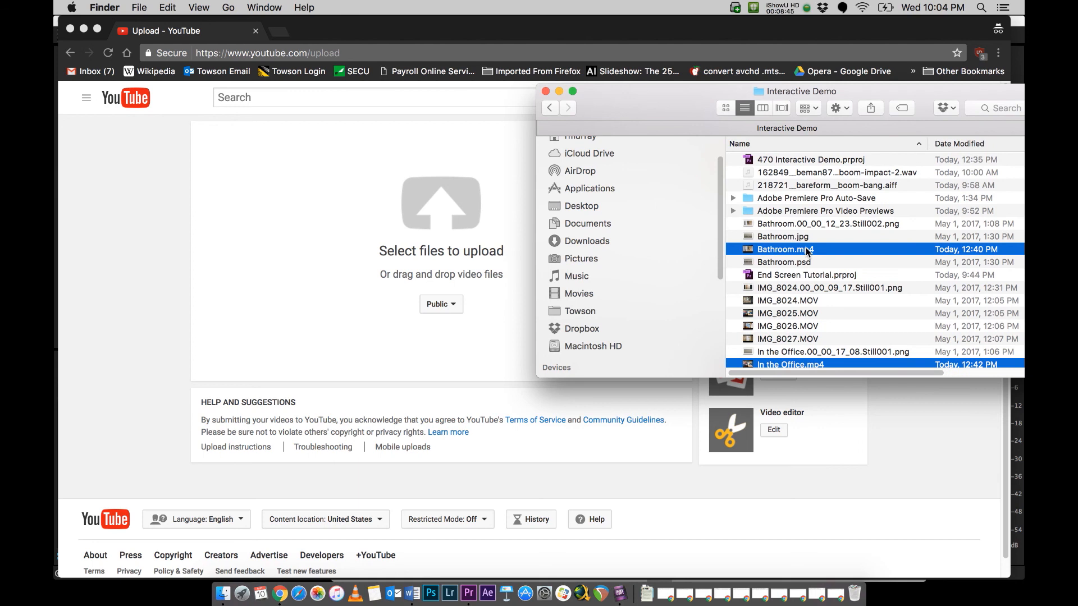
click(814, 236)
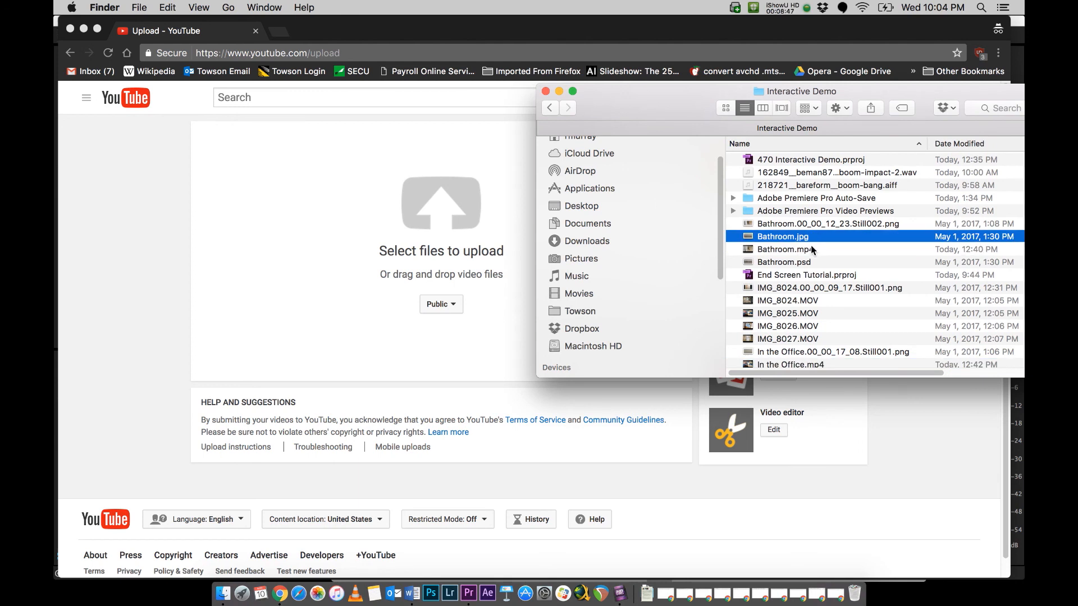
click(811, 251)
scroll(811, 253, down, 3)
super+click(811, 308)
scroll(811, 308, down, 3)
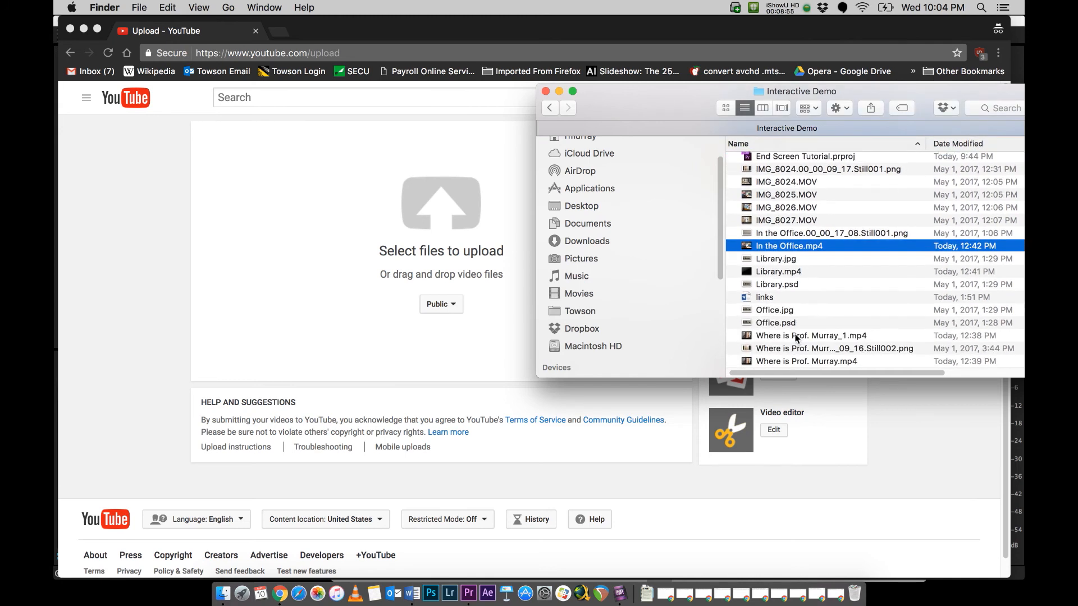
super+click(794, 361)
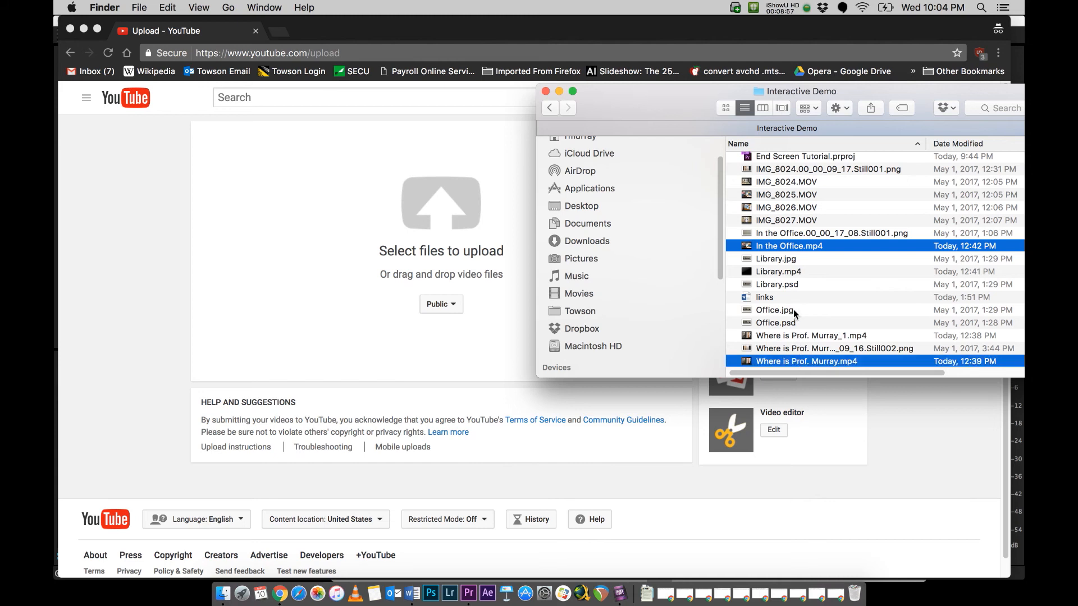
super+click(795, 274)
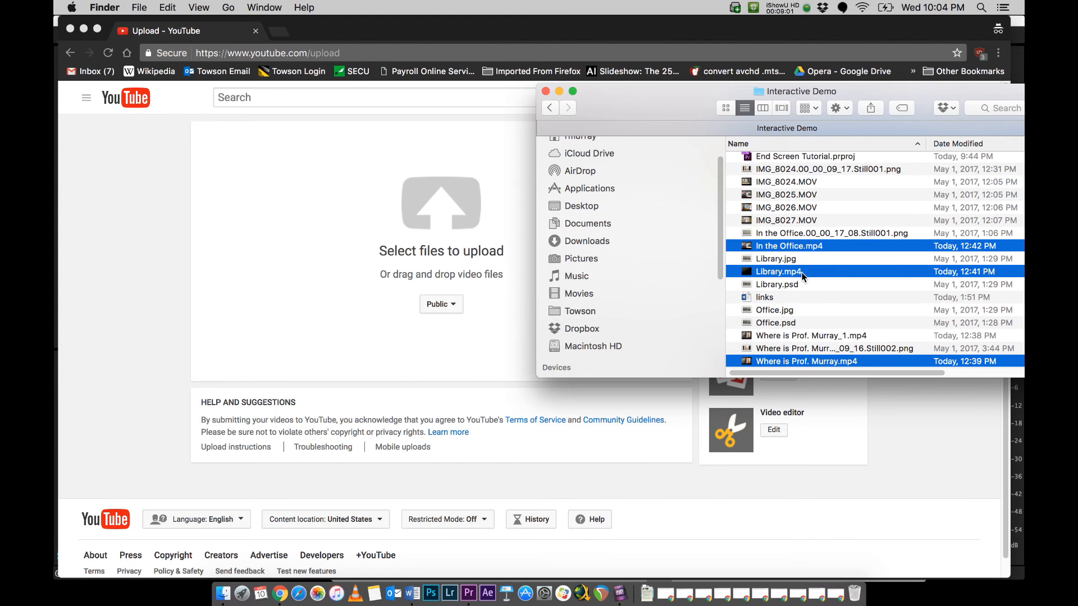
drag(817, 276, 466, 207)
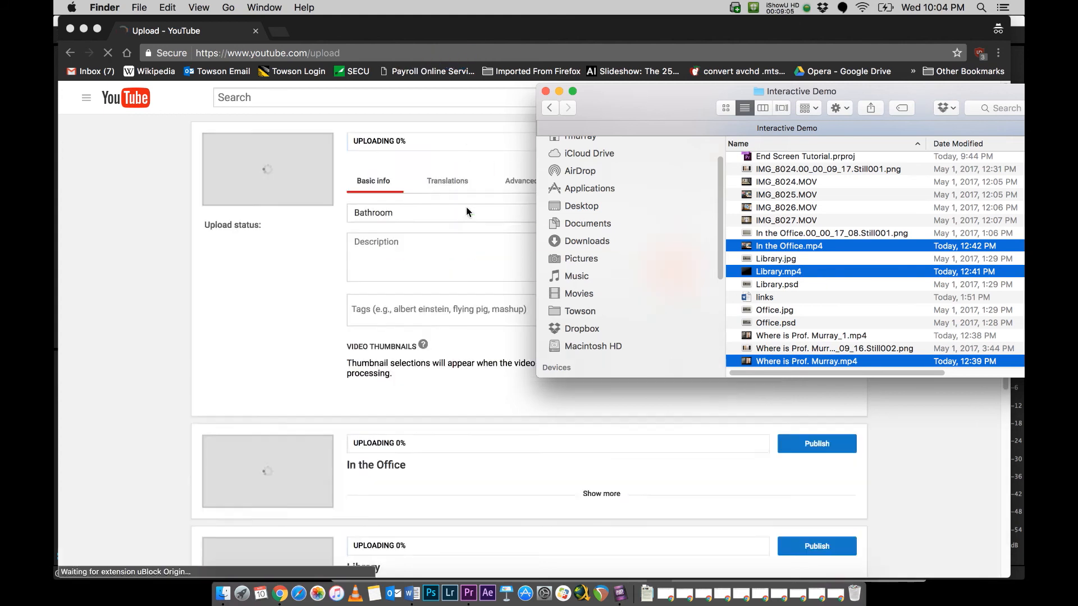
Step: Expand the details of the In the Office, Library and opening video uploads
click(432, 219)
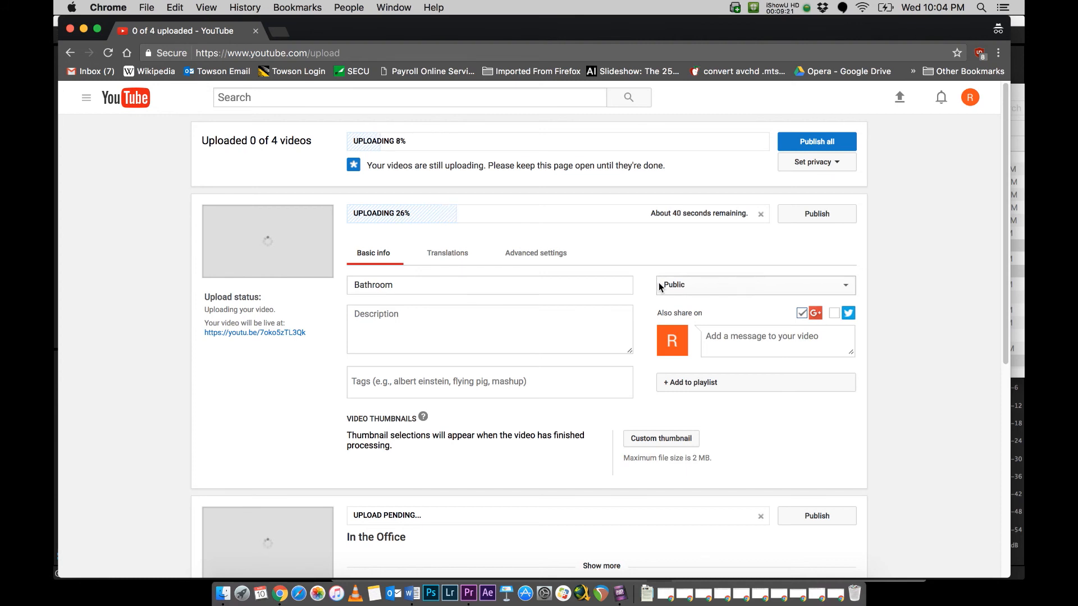
scroll(683, 282, down, 5)
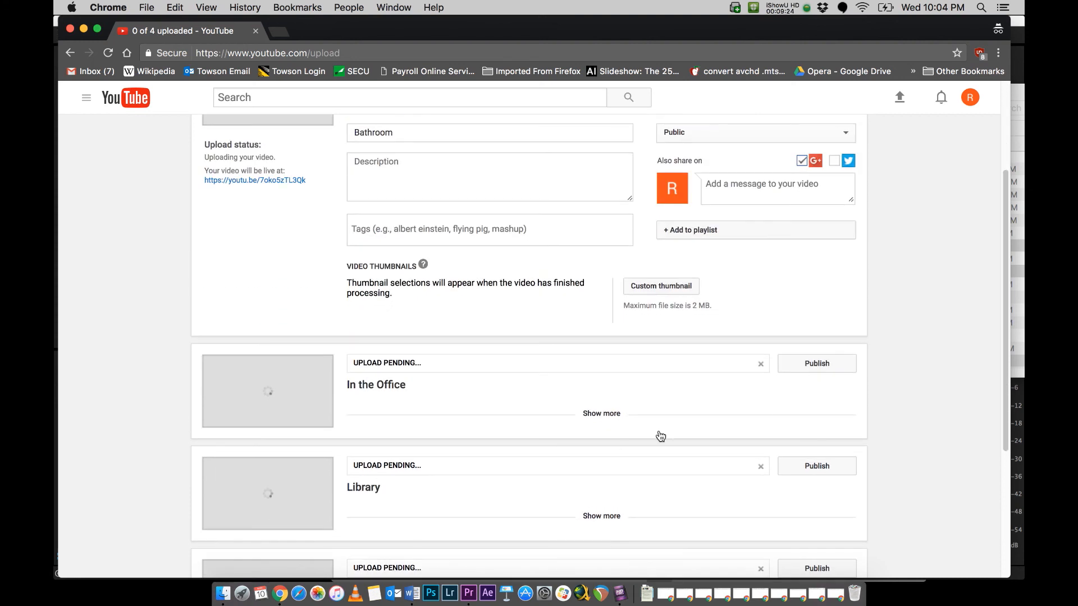
click(608, 415)
scroll(727, 420, down, 10)
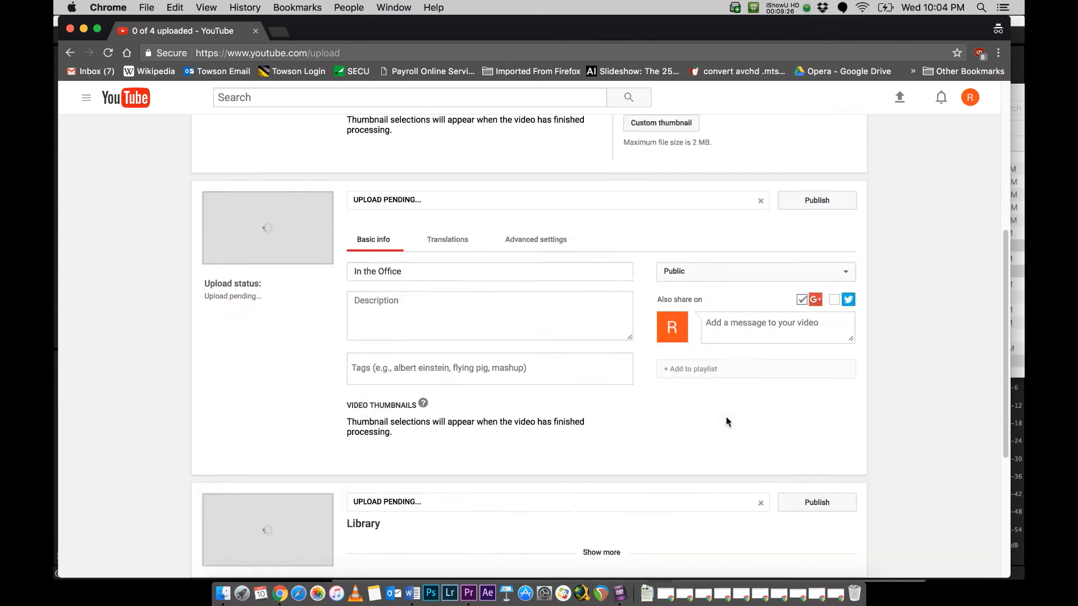
click(599, 330)
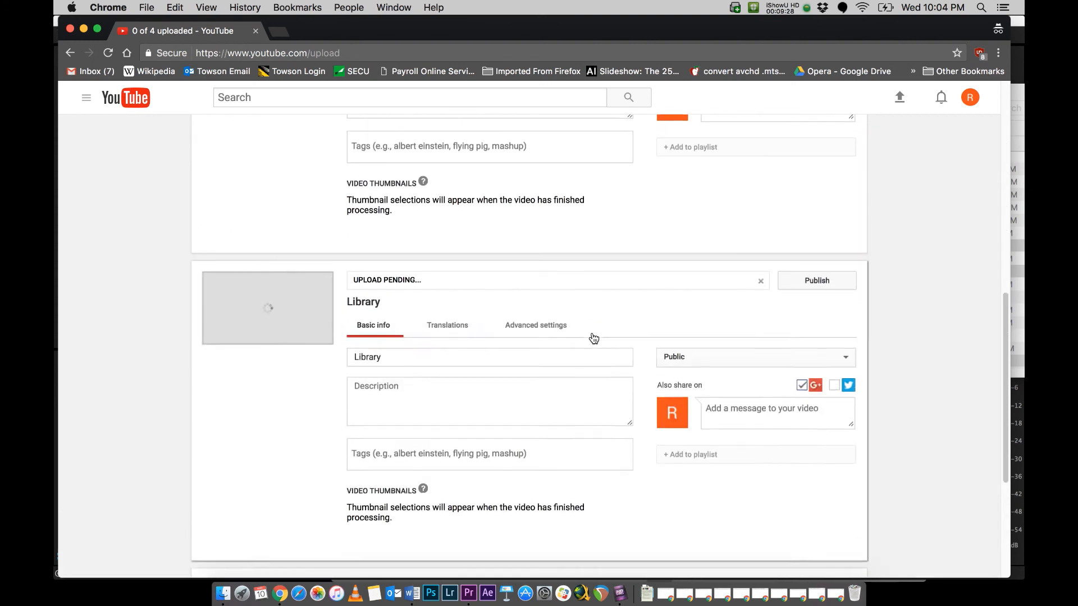
click(597, 401)
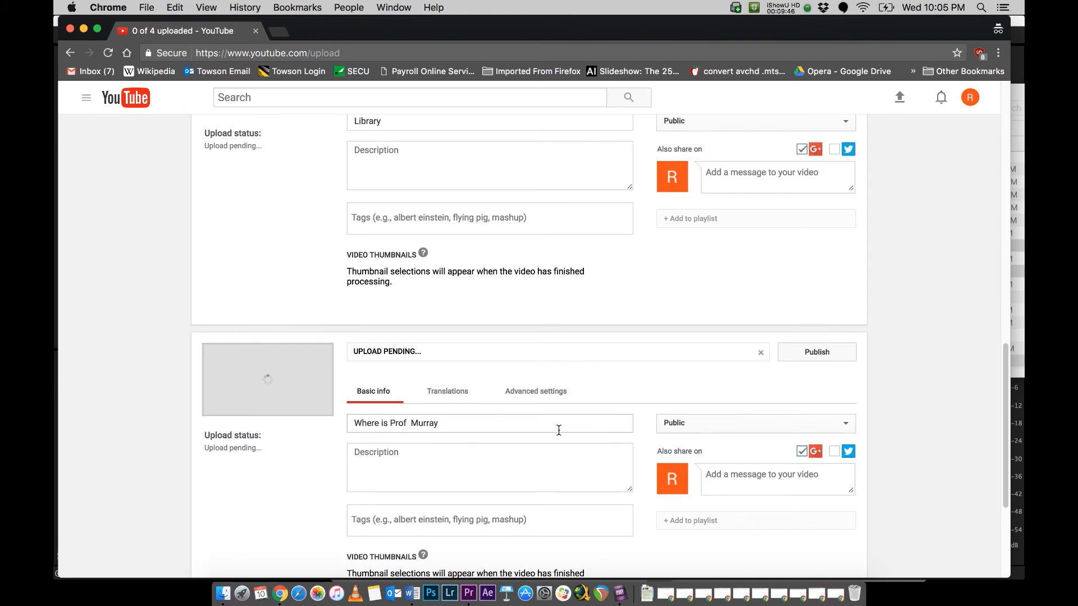
Step: Correct the opening video's title by adding a period after "Prof" and a question mark at the end
click(510, 423)
text(?)
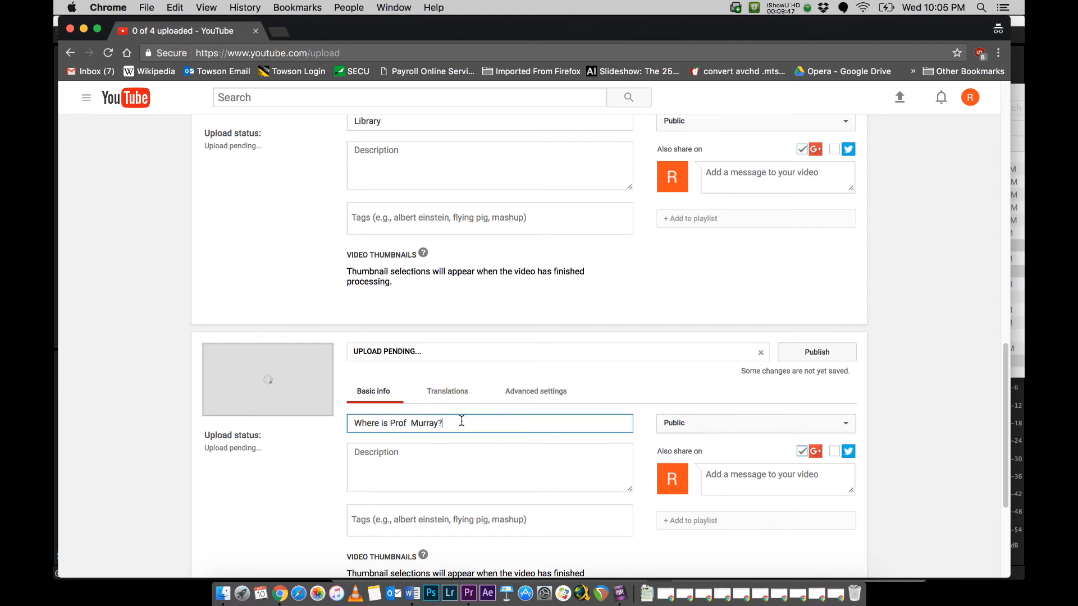
key(Left)
key(Left)
key(Left)
key(Left)
key(Left)
key(Left)
key(Left)
key(Left)
key(BackSpace)
text(.)
key(Left)
key(Left)
key(Left)
key(Left)
key(Left)
key(Left)
key(Left)
key(Left)
key(Left)
key(Left)
key(Left)
key(Left)
key(Left)
key(Left)
Step: Set the Bathroom video's privacy to Unlisted
scroll(723, 421, up, 5)
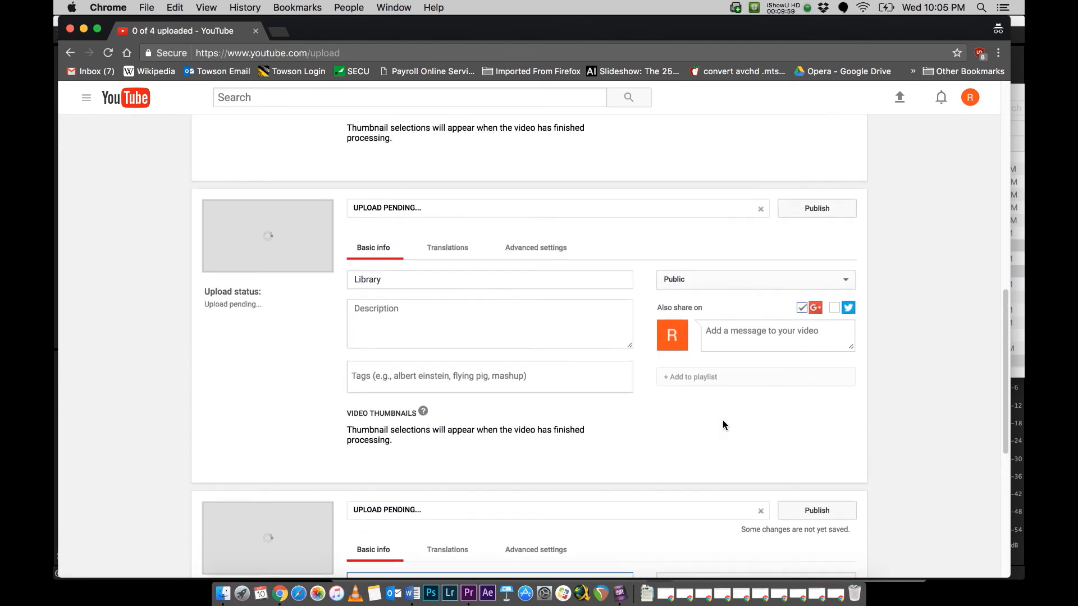
scroll(514, 297, up, 12)
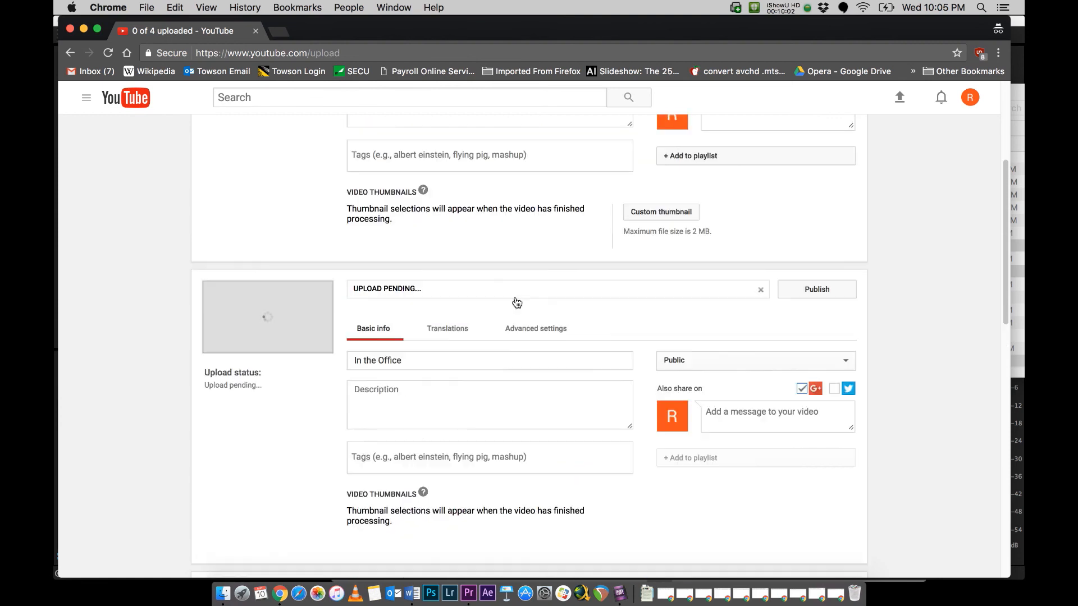
scroll(515, 297, up, 2)
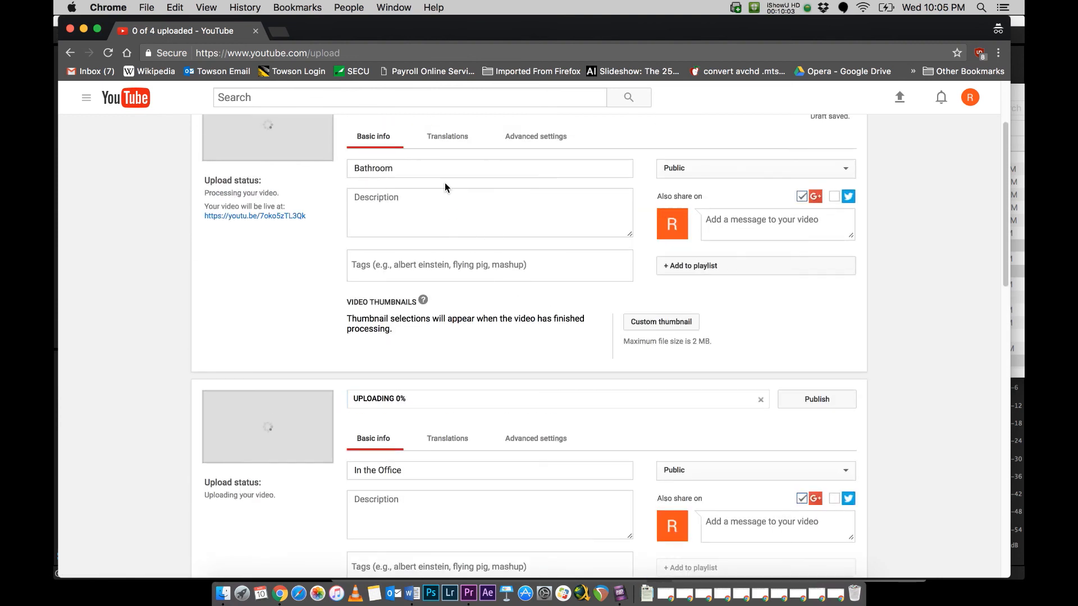
scroll(498, 404, down, 7)
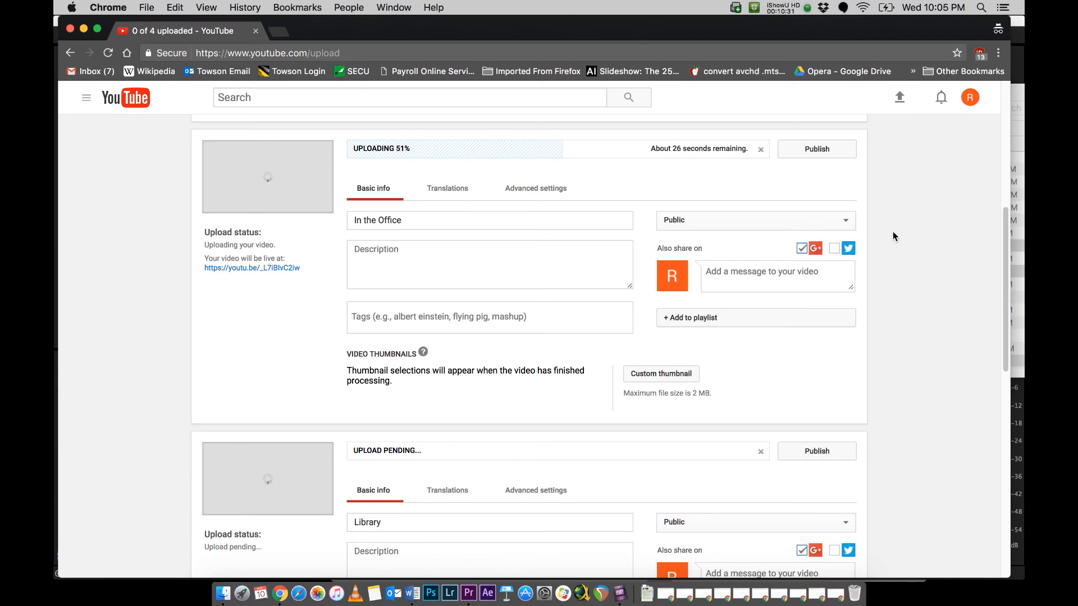
scroll(890, 242, up, 4)
scroll(890, 242, up, 2)
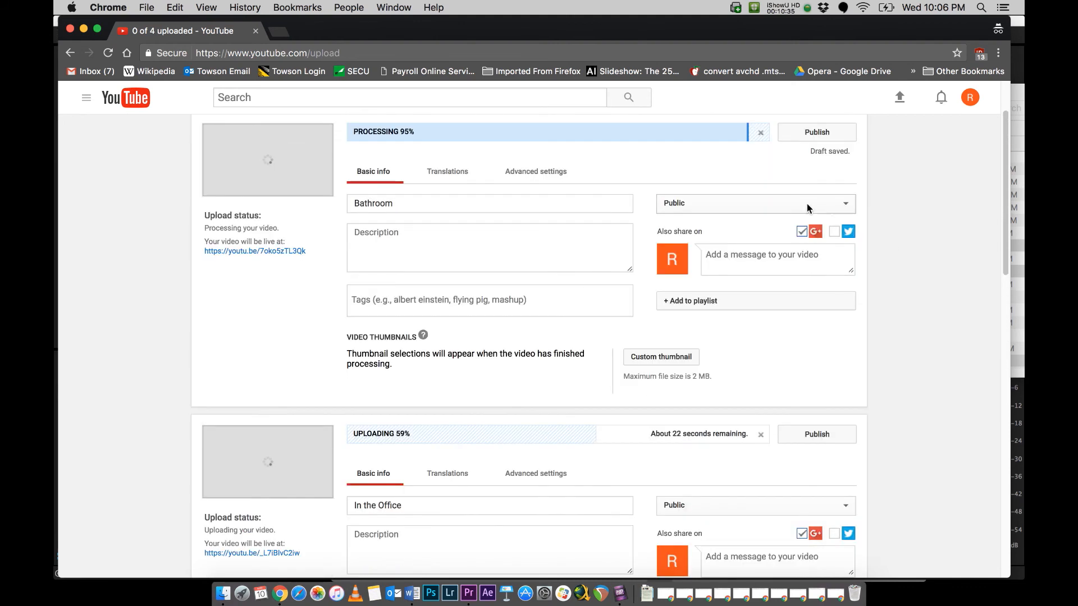
scroll(830, 208, up, 1)
scroll(830, 214, up, 1)
click(839, 239)
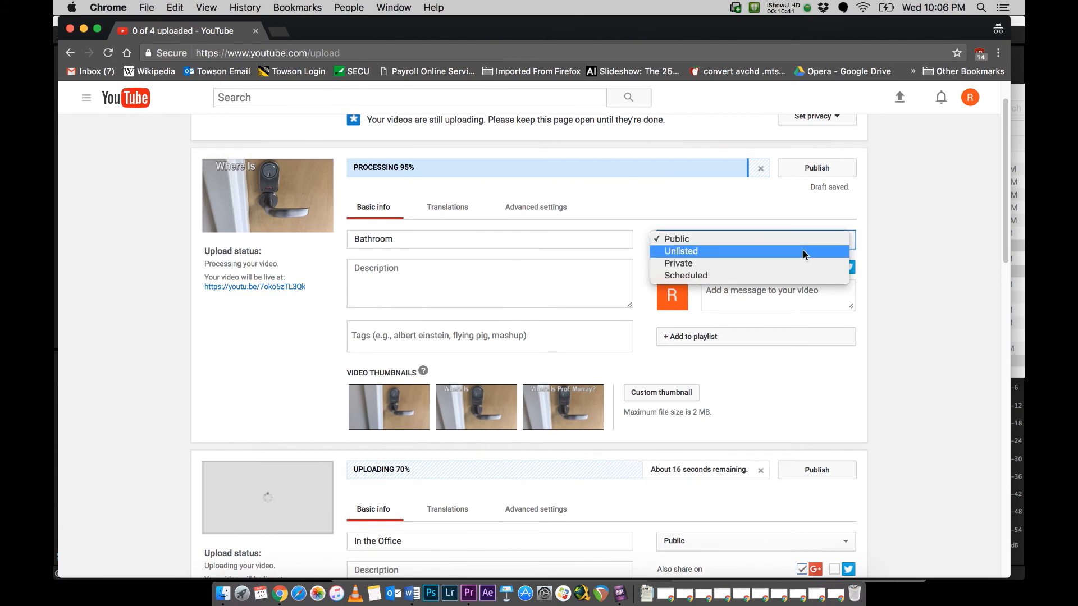
click(850, 254)
Step: Set the privacy of the In the Office and Library videos to Unlisted
scroll(874, 257, down, 5)
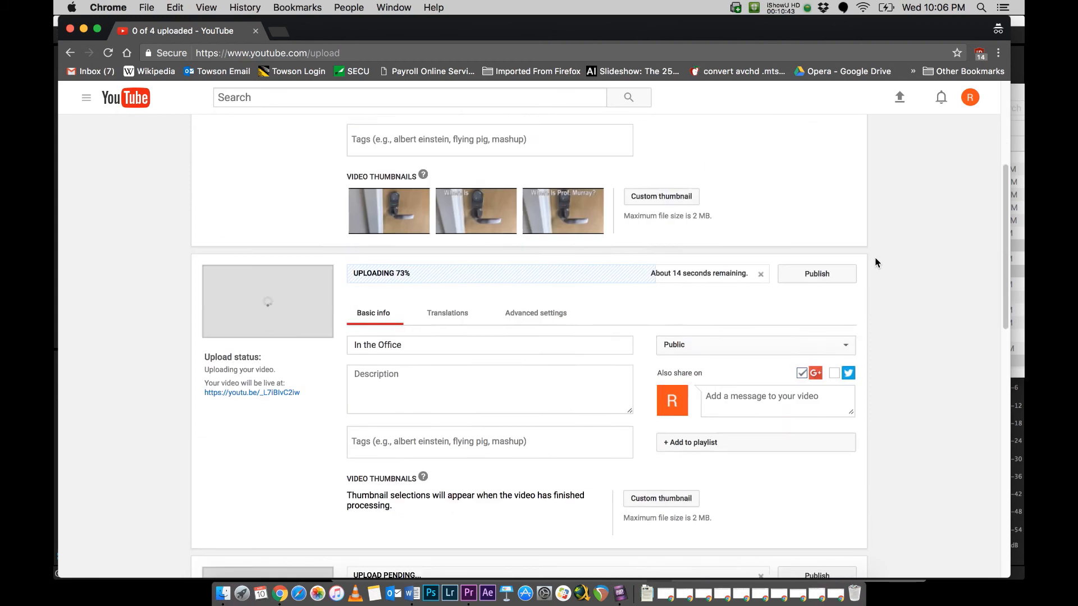
click(813, 323)
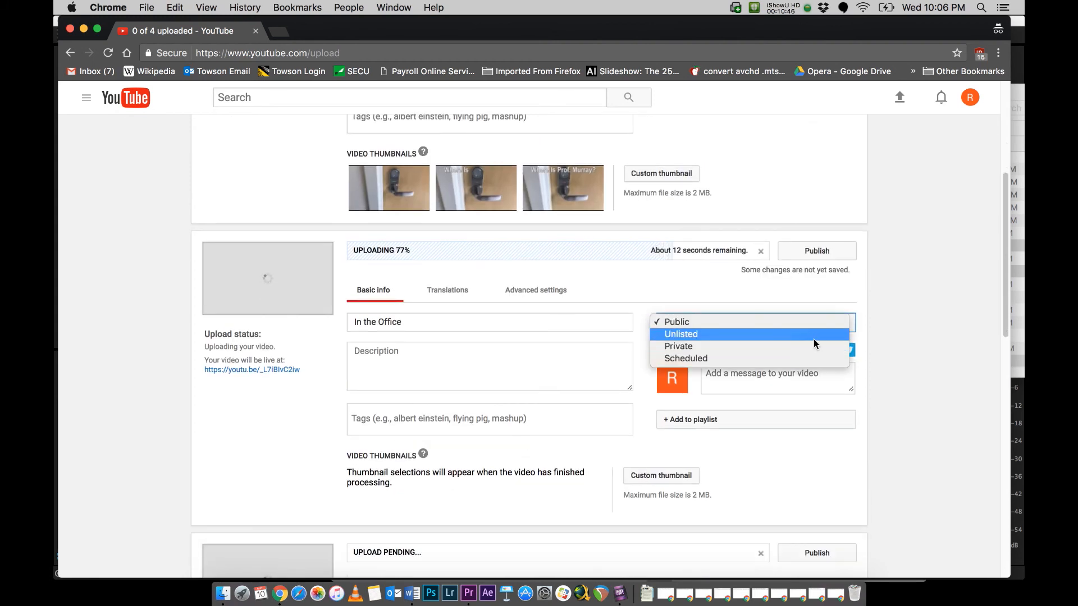
click(815, 337)
scroll(880, 325, down, 5)
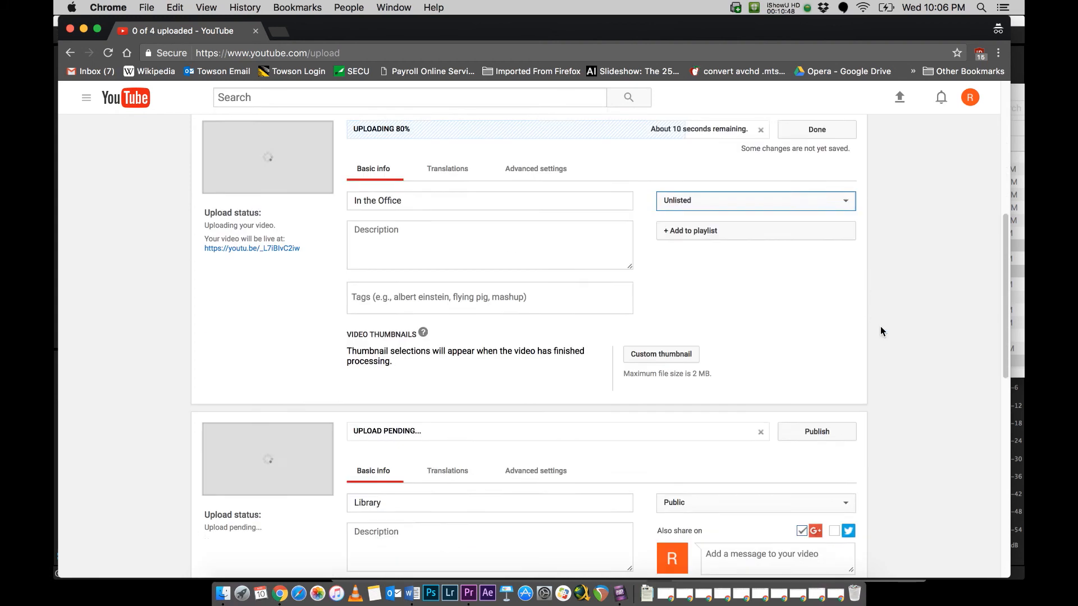
click(810, 380)
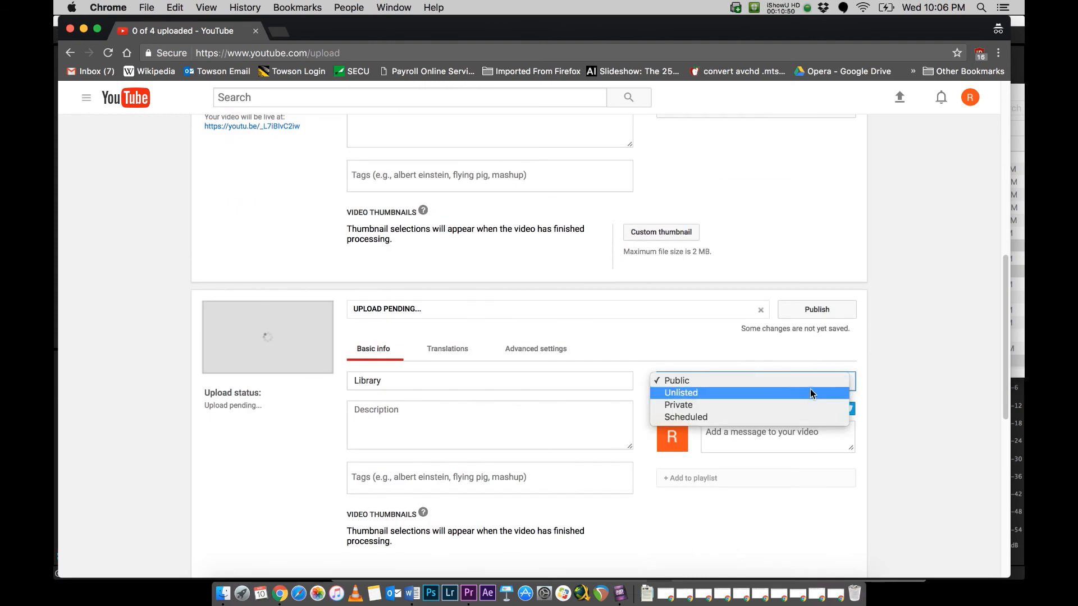
click(809, 389)
scroll(892, 345, down, 5)
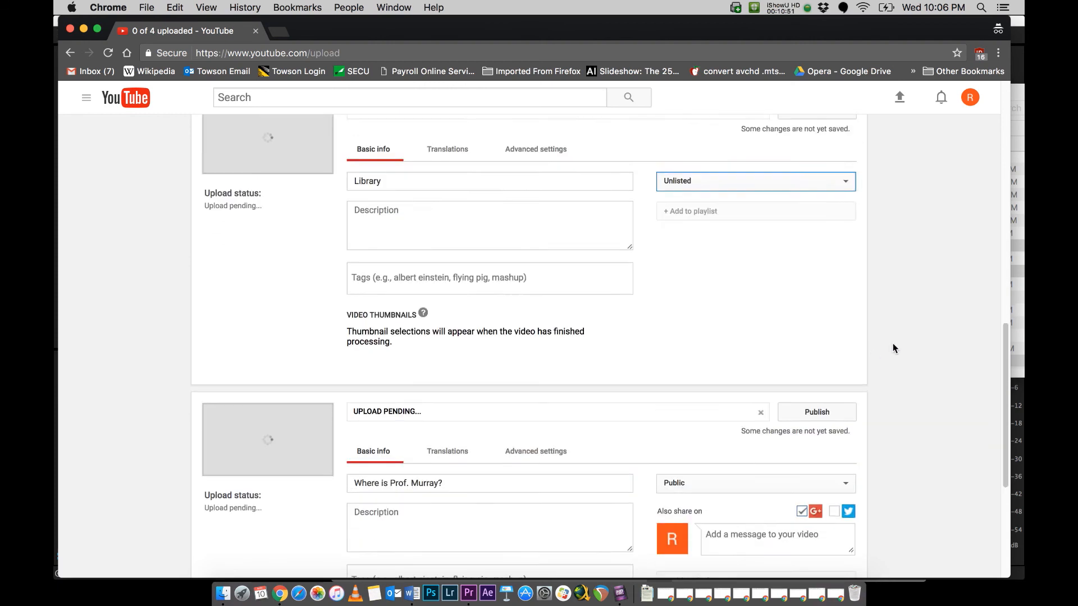
Step: Copy the link address of the uploaded Bathroom video
scroll(891, 359, up, 2)
scroll(891, 365, up, 10)
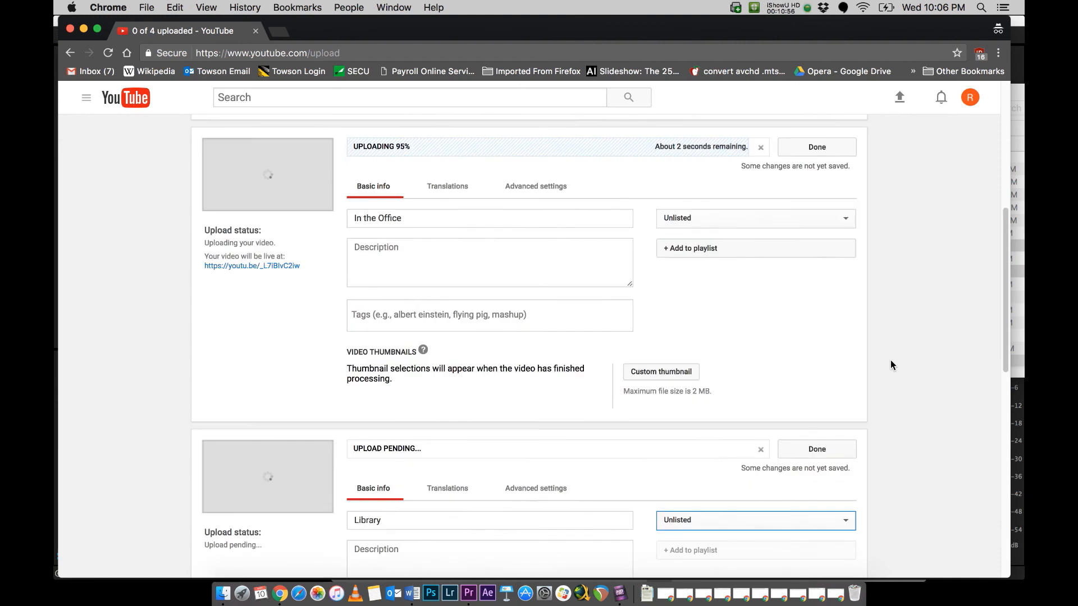
scroll(891, 365, up, 3)
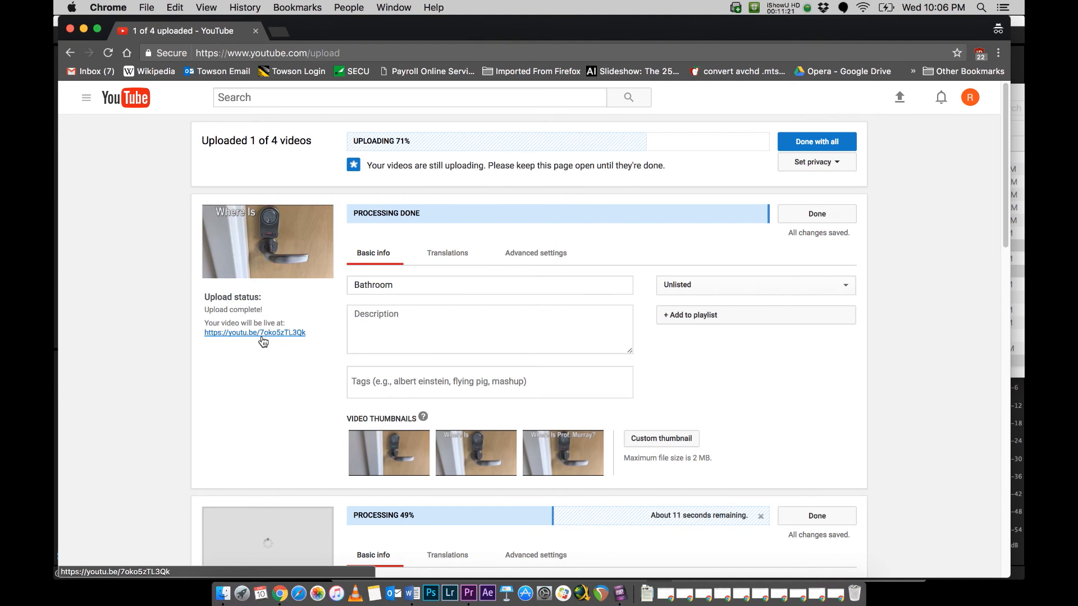
right_click(261, 337)
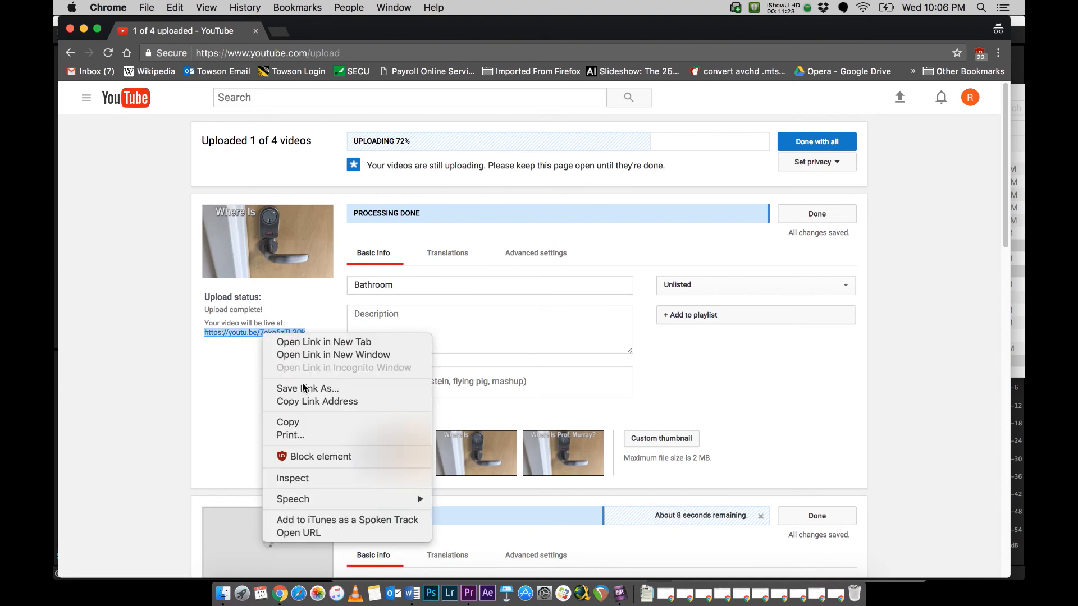
click(312, 402)
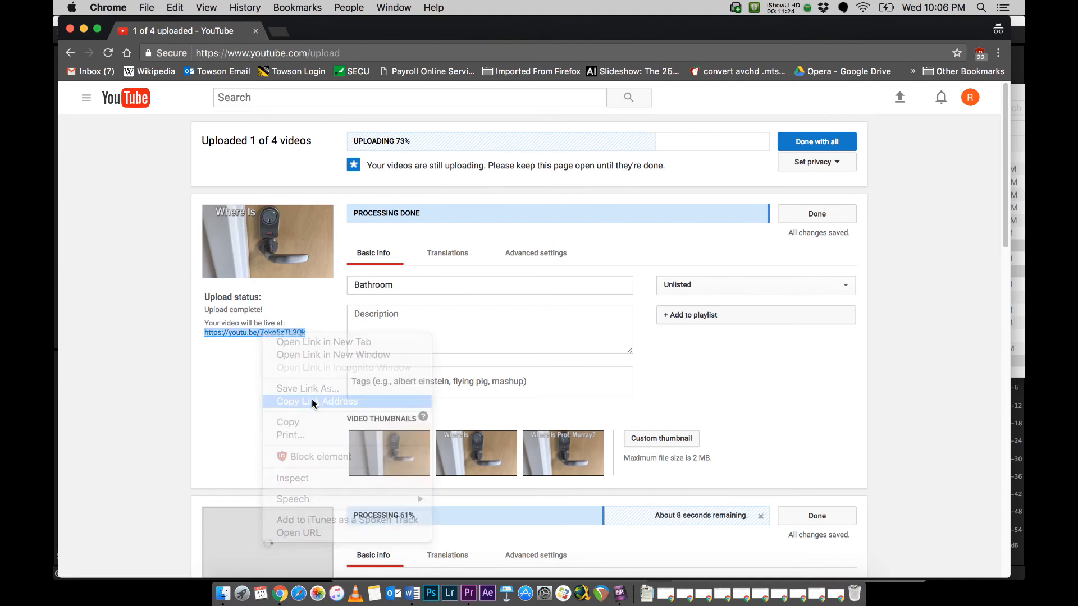
Step: Switch to the links document in Word and paste the copied video link below the Bathroom heading
click(414, 594)
click(434, 343)
click(474, 344)
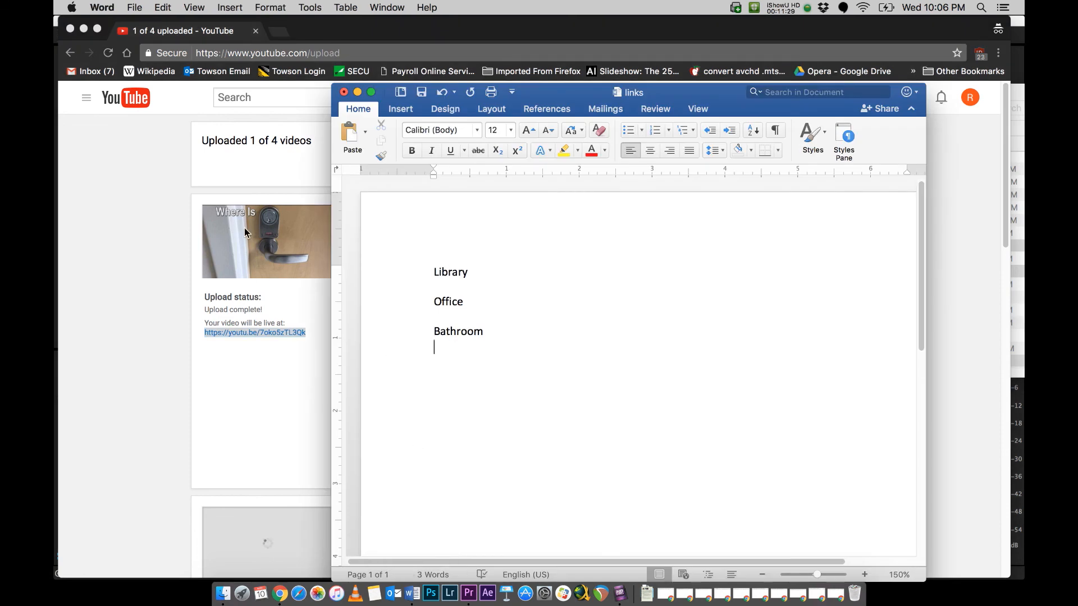
key(super+v)
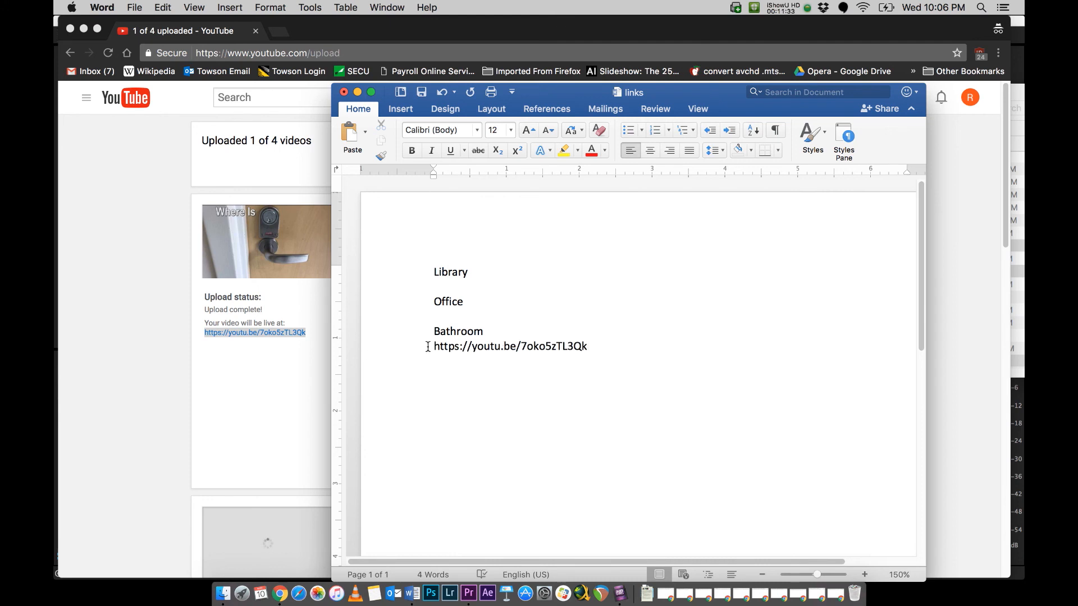
Step: Copy the In the Office video's link address from YouTube and paste it below the Office heading in the Word document
click(188, 357)
scroll(187, 357, down, 5)
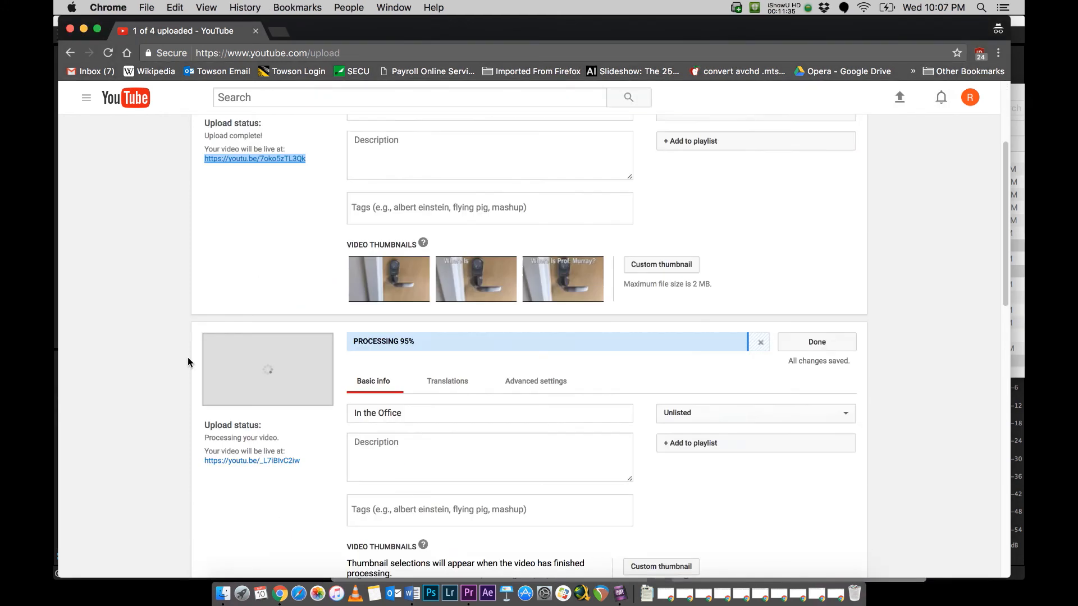
right_click(217, 412)
click(275, 438)
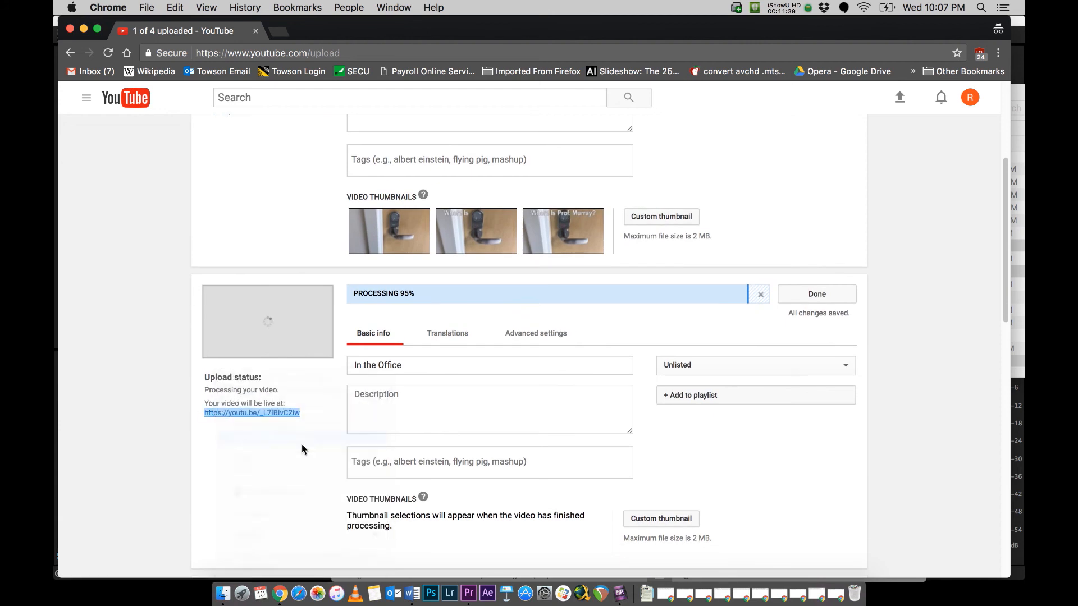
click(411, 593)
click(432, 316)
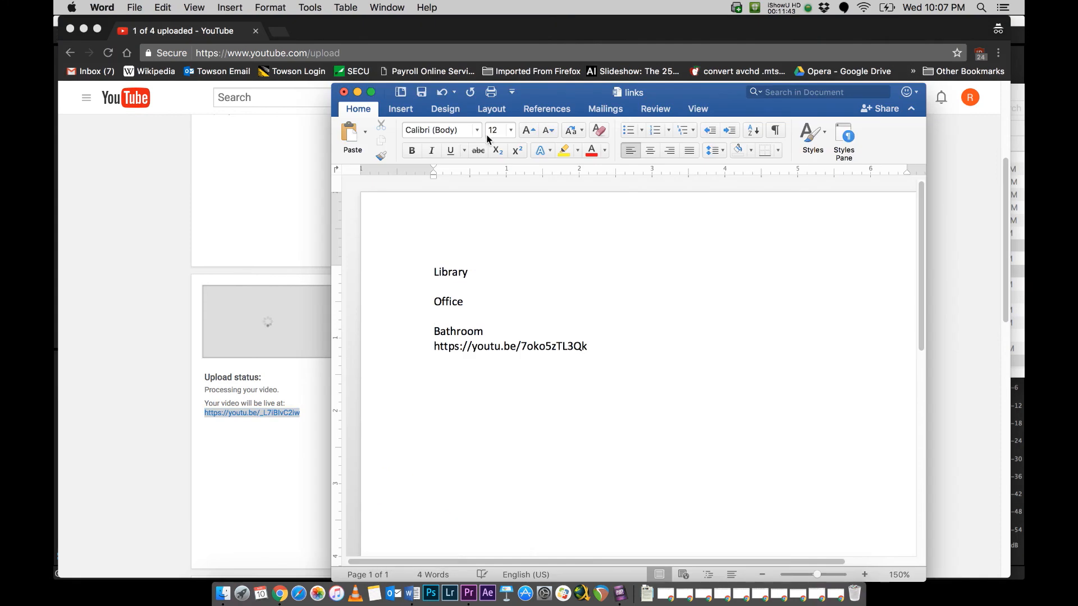
key(super+v)
key(Return)
Step: Copy the Library video's link address from YouTube and paste it below the Library heading in the Word document
click(154, 430)
scroll(155, 432, down, 5)
right_click(209, 455)
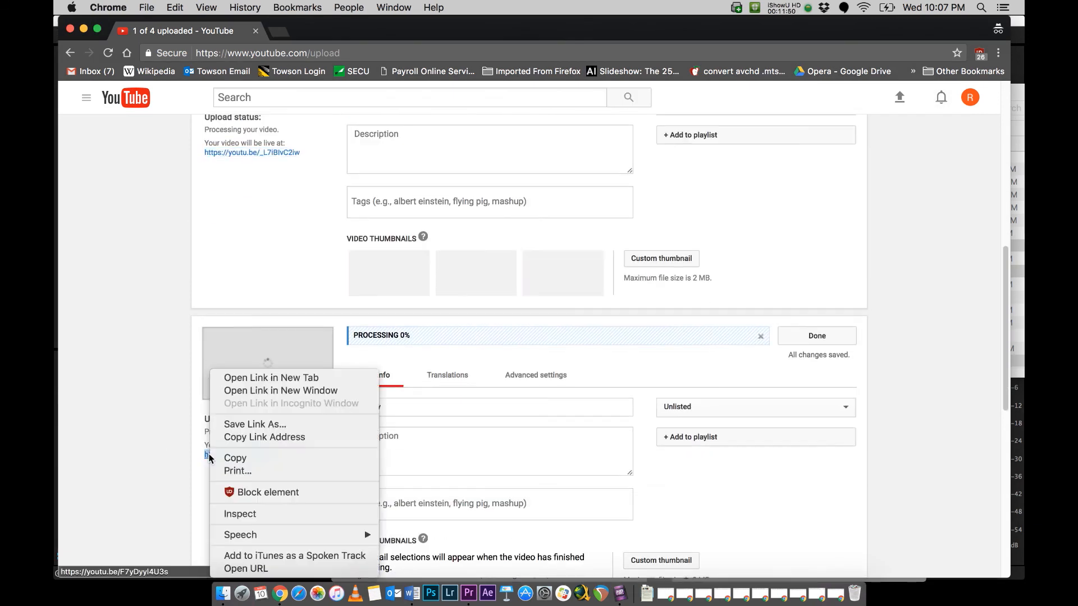
click(256, 437)
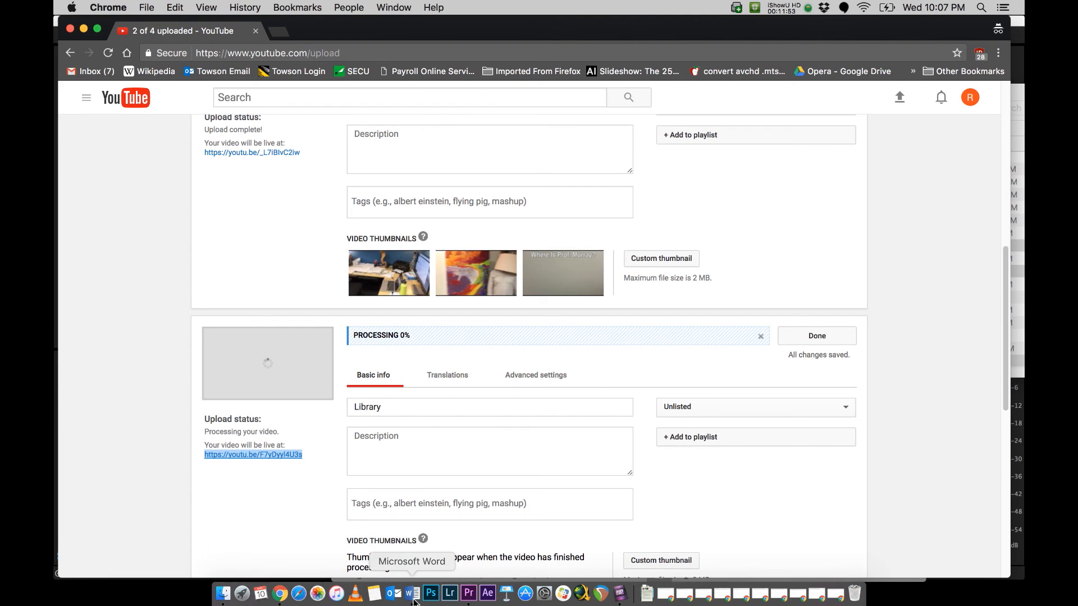
click(413, 593)
click(449, 287)
key(super+v)
key(Return)
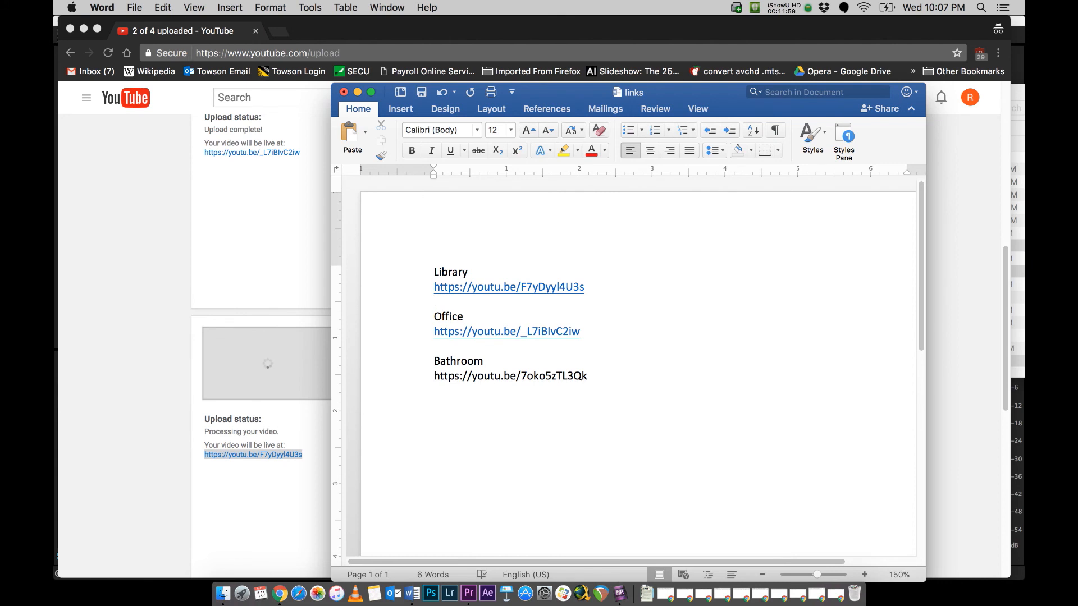
Step: Return to the YouTube upload page and check the upload and processing progress of the four videos
click(170, 183)
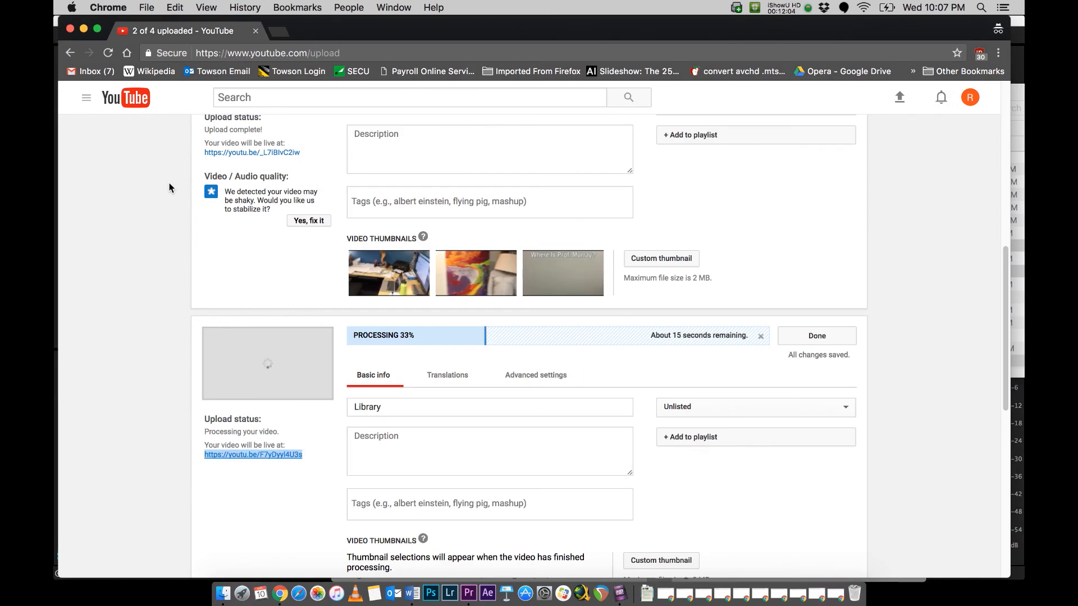
scroll(169, 183, up, 10)
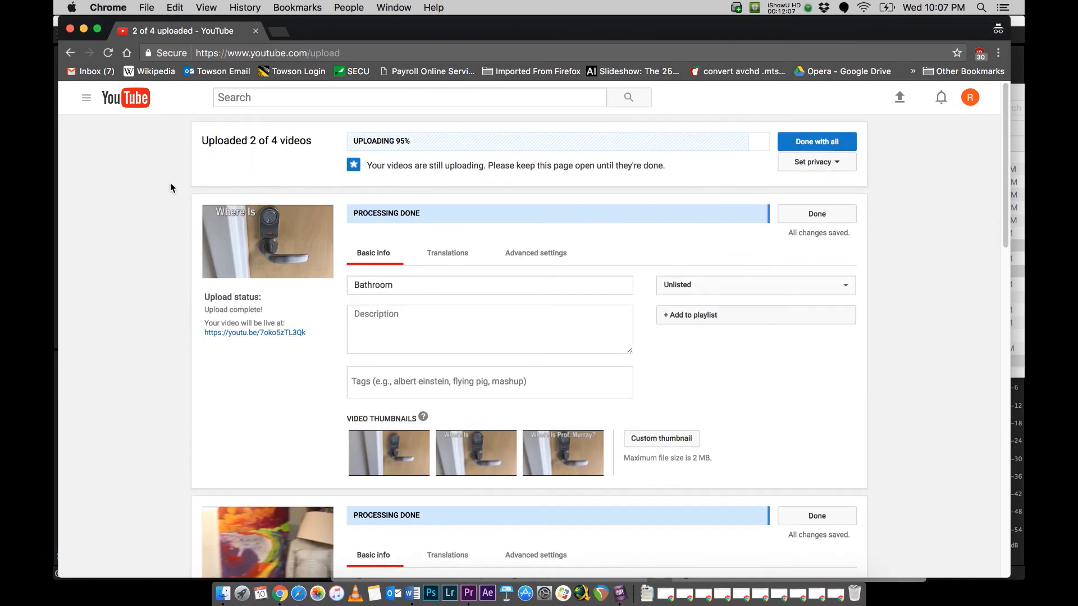
scroll(862, 276, down, 8)
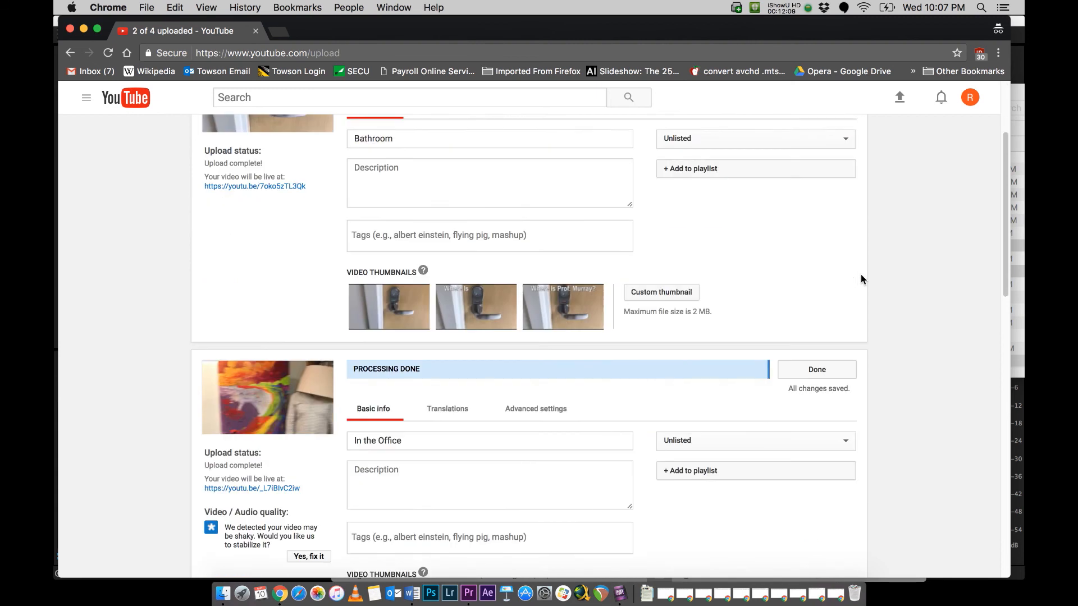
scroll(862, 279, down, 12)
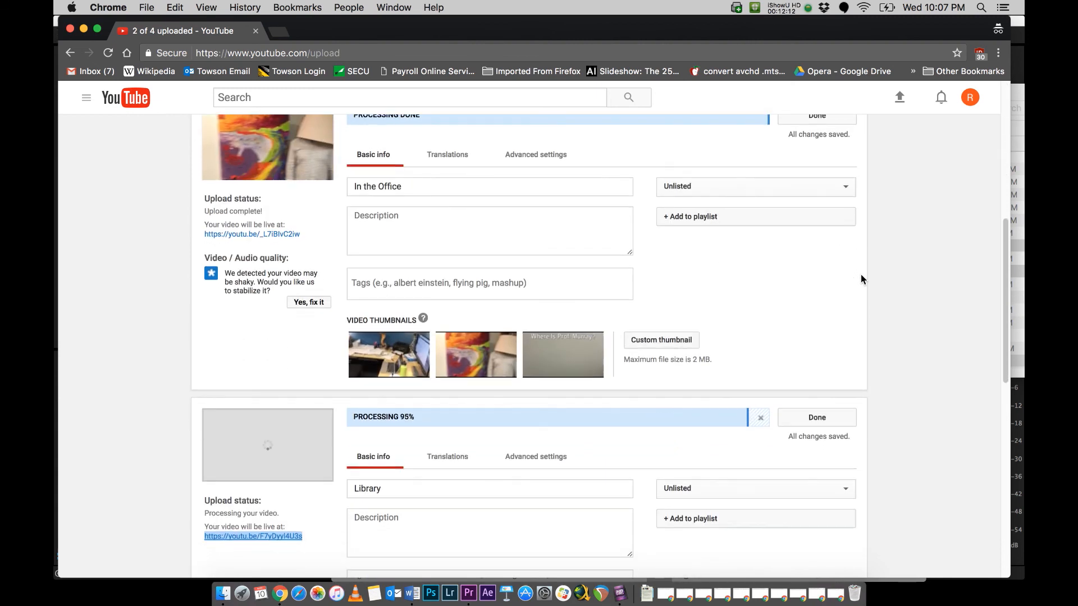
scroll(862, 279, down, 3)
scroll(862, 279, down, 3)
scroll(862, 279, down, 3)
scroll(863, 279, up, 7)
scroll(861, 279, up, 20)
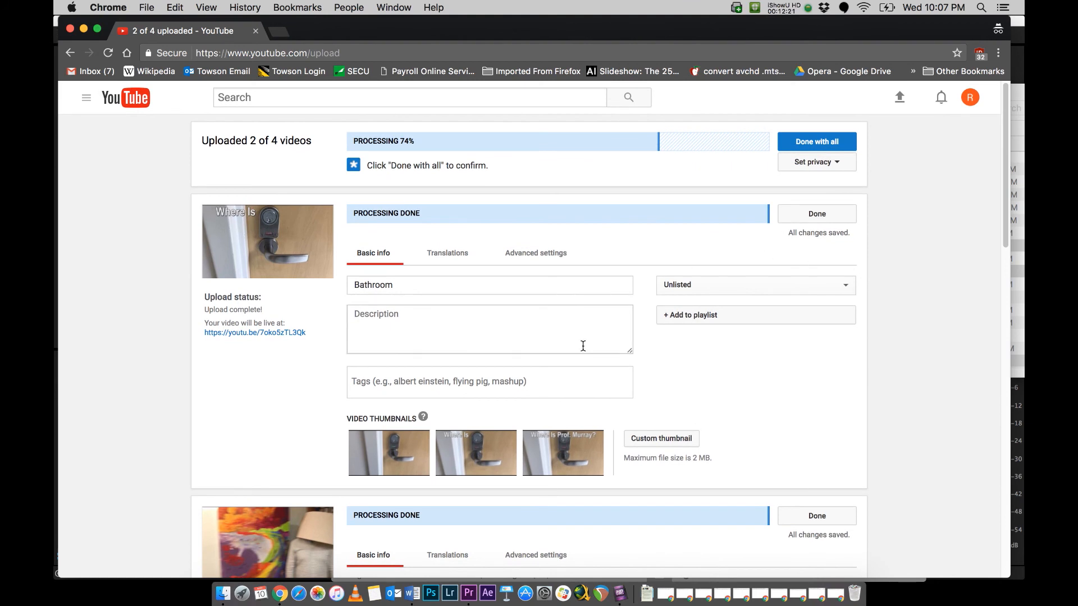
Step: Upload Bathroom.jpg from the Interactive Demo folder as the Bathroom video's custom thumbnail
mouse_move(420, 458)
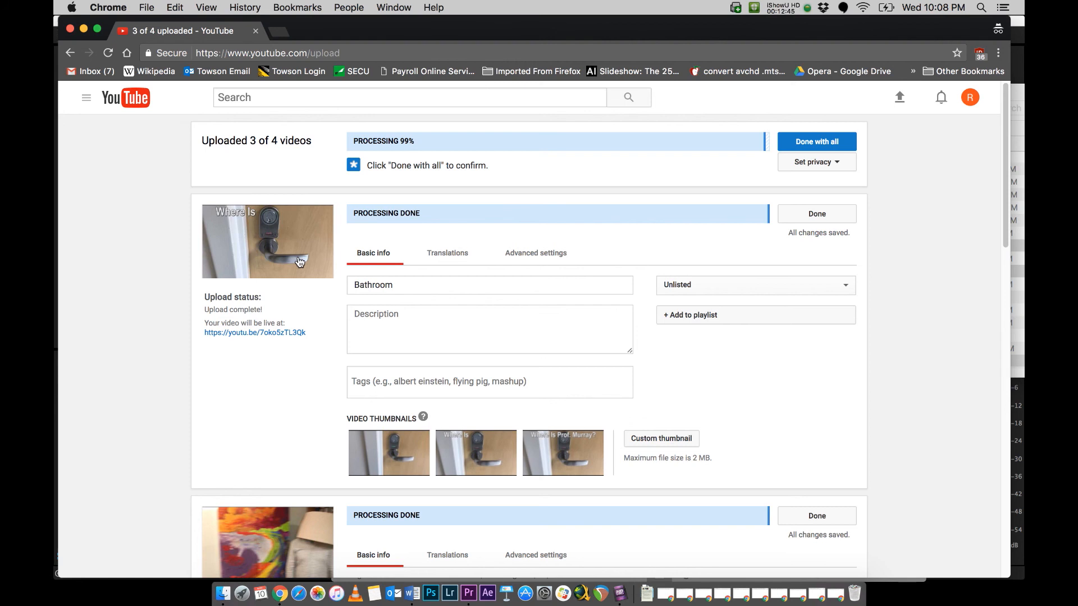
click(681, 442)
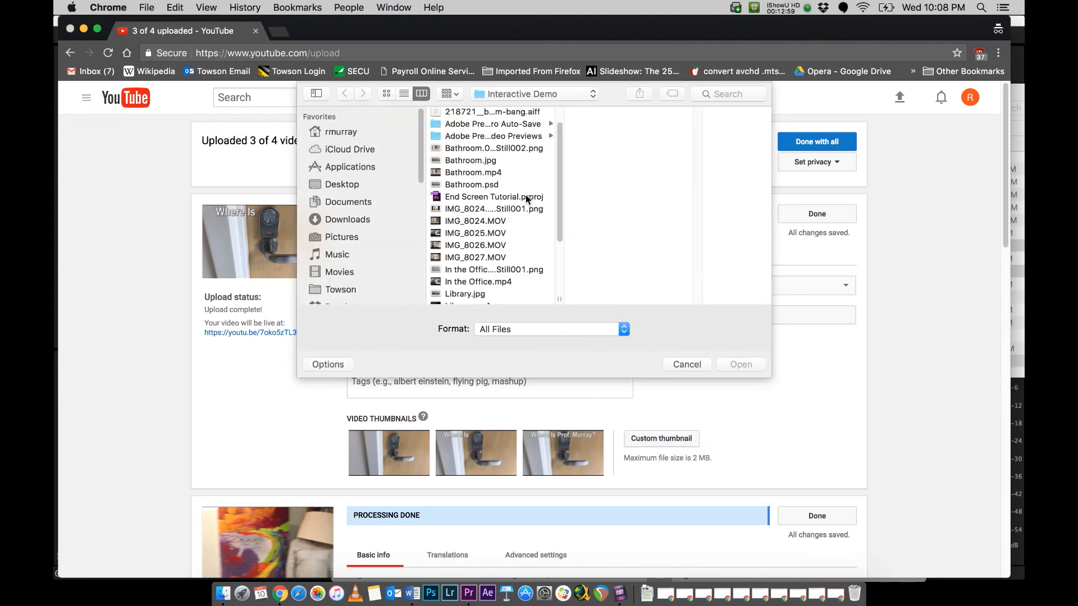
click(490, 162)
click(741, 366)
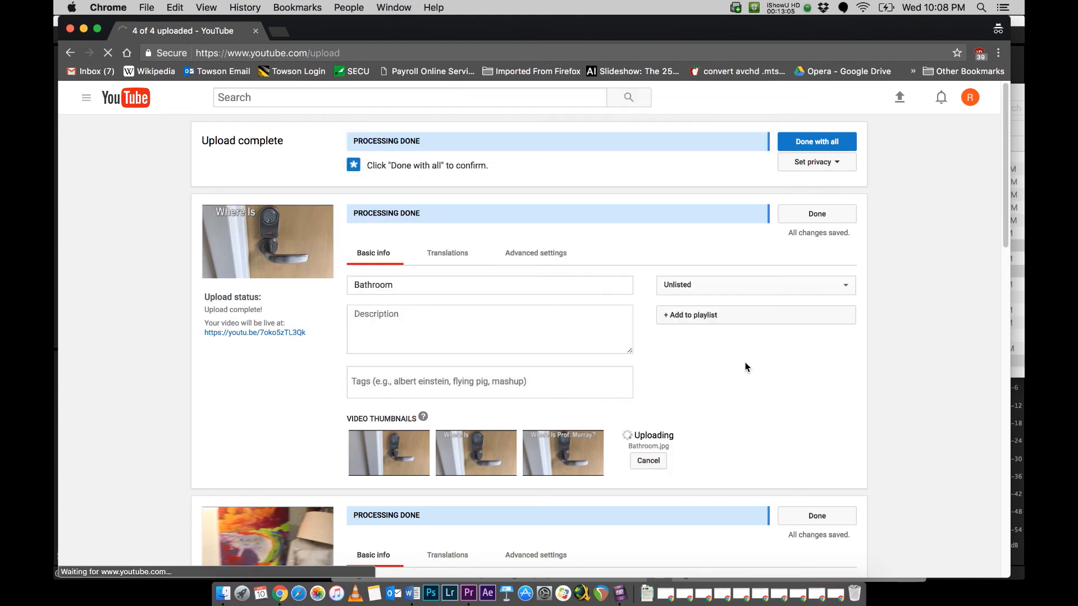
Step: Upload the Office image from the Interactive Demo folder as the In the Office video's custom thumbnail
scroll(745, 363, down, 4)
scroll(745, 365, down, 3)
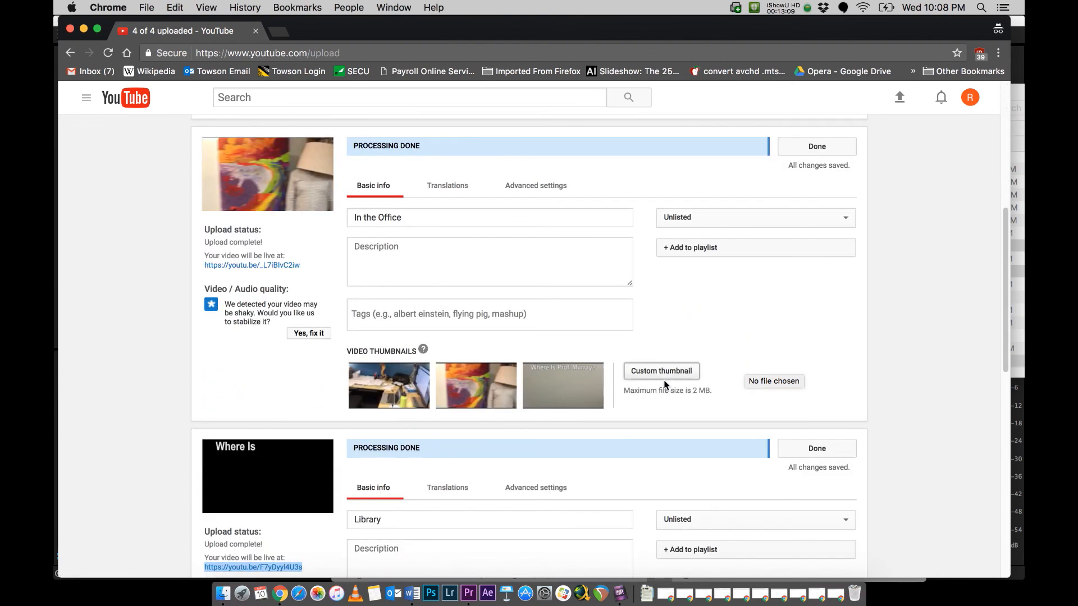
click(660, 372)
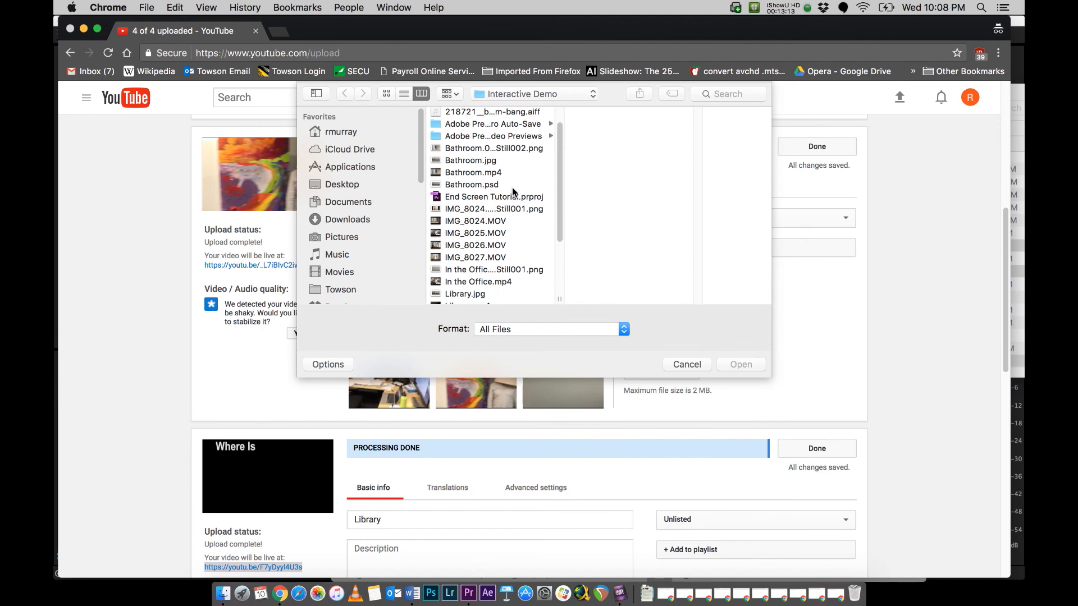
scroll(512, 191, down, 2)
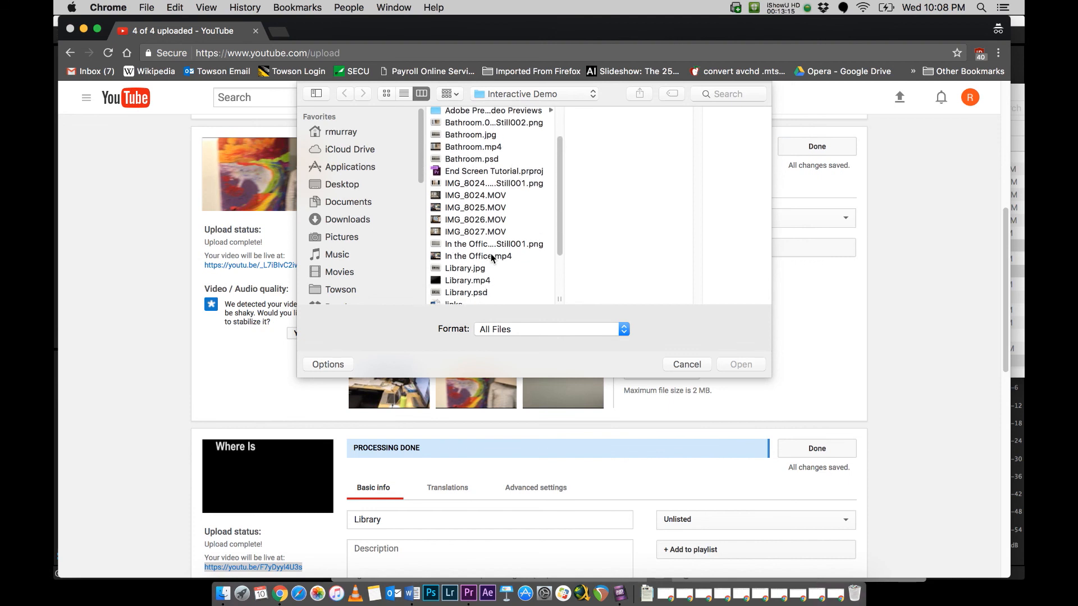
scroll(491, 258, down, 3)
click(478, 259)
click(738, 365)
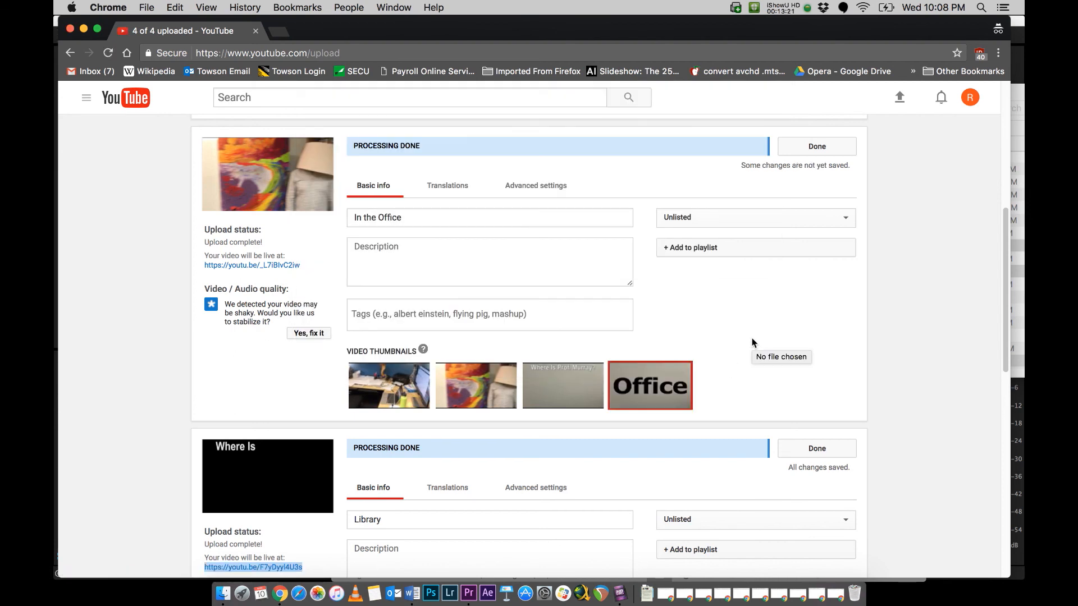
Step: Upload Library.jpg from the Interactive Demo folder as the Library video's custom thumbnail
scroll(753, 342, down, 8)
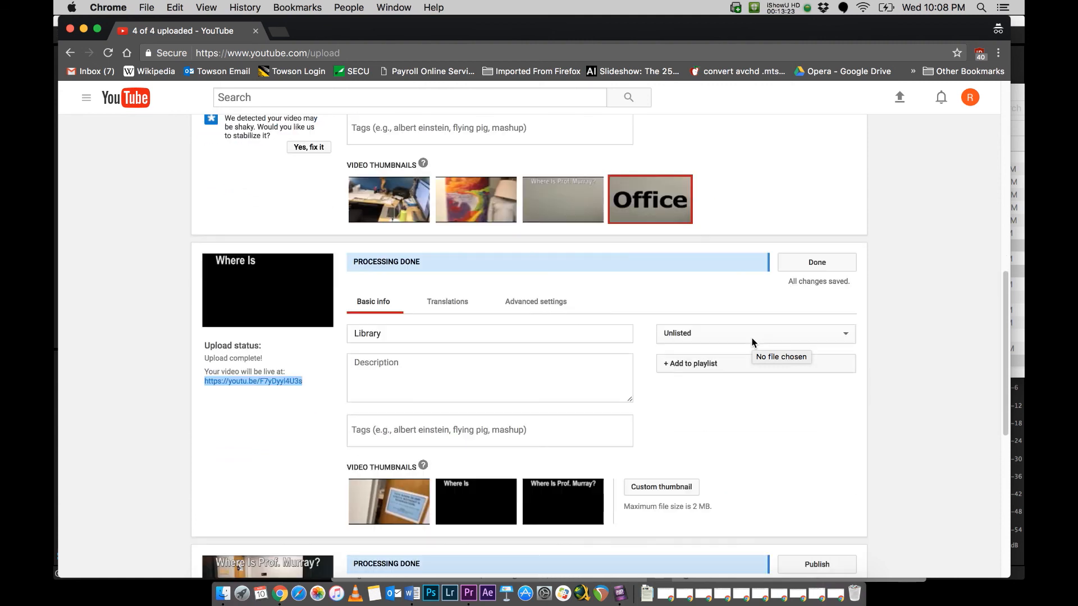
scroll(752, 343, down, 3)
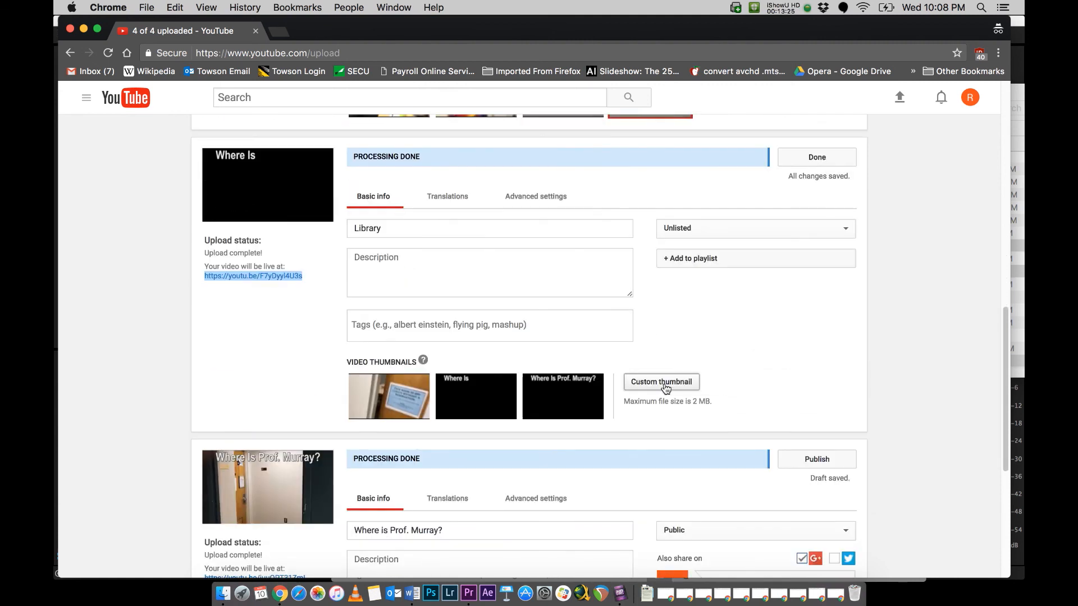
click(667, 385)
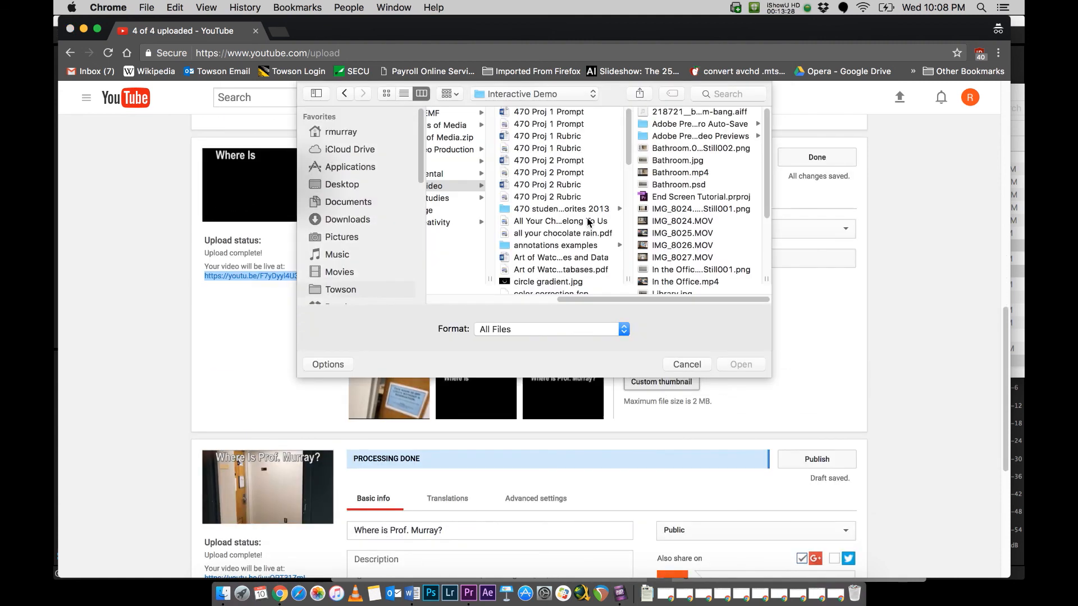
scroll(686, 202, down, 3)
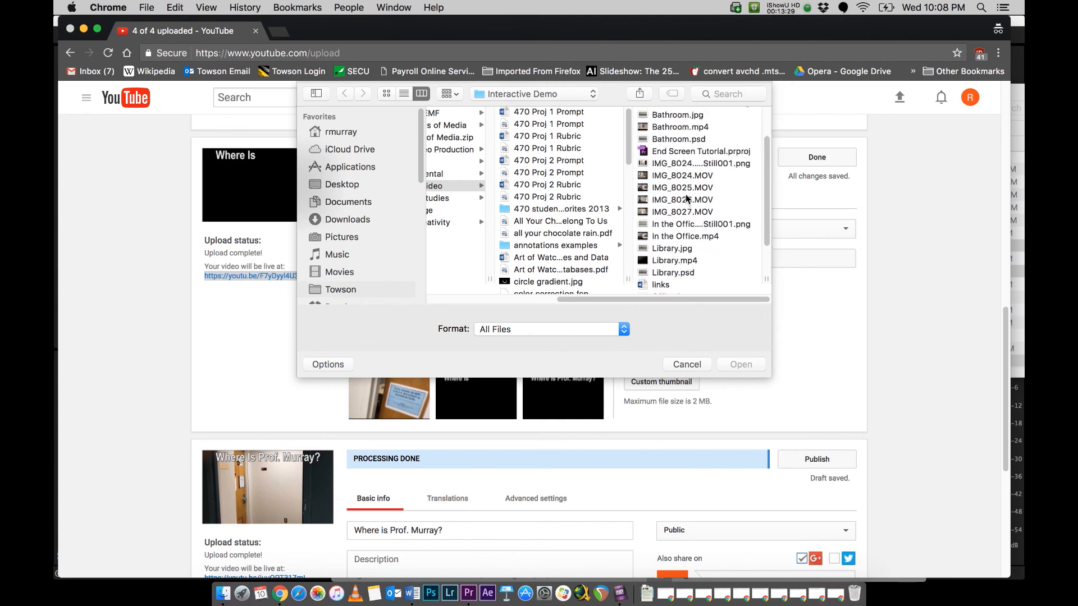
click(687, 247)
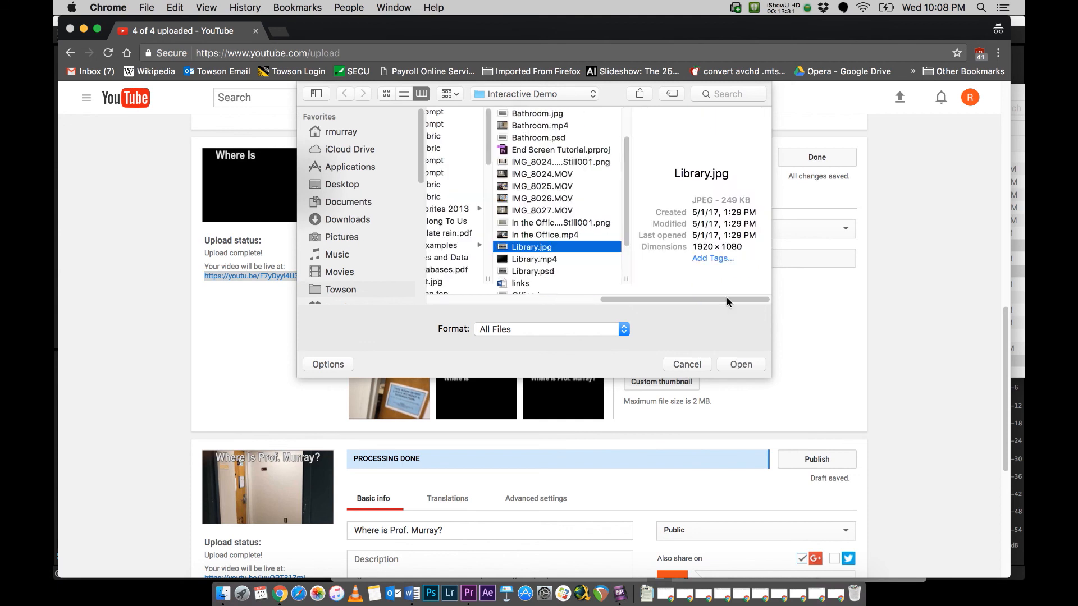
click(741, 365)
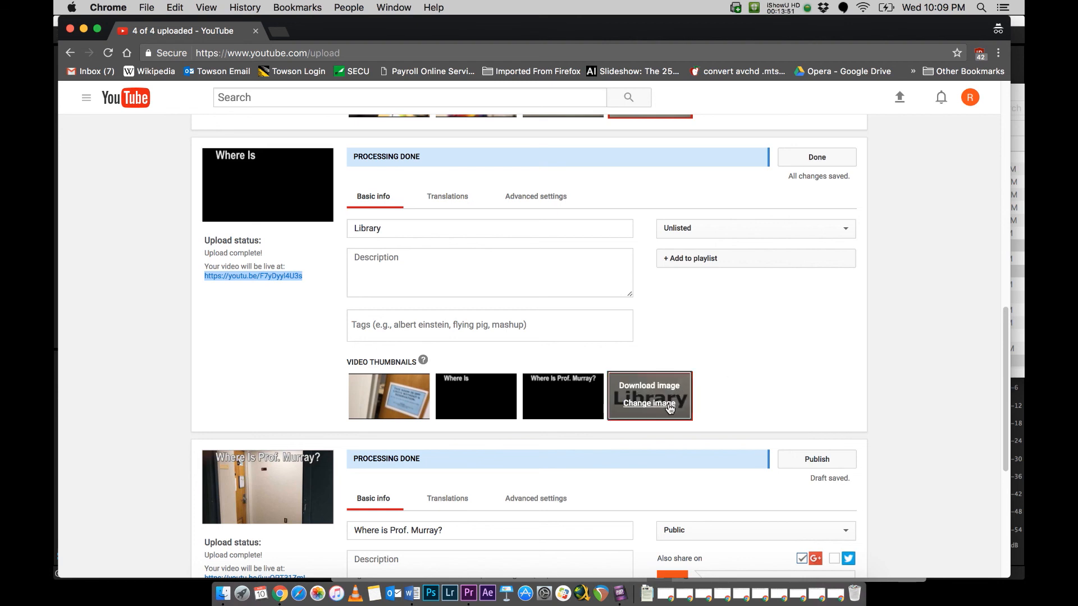
Step: Review the custom thumbnails of the three uploaded answer videos and publish the opening video as Public
scroll(742, 353, down, 10)
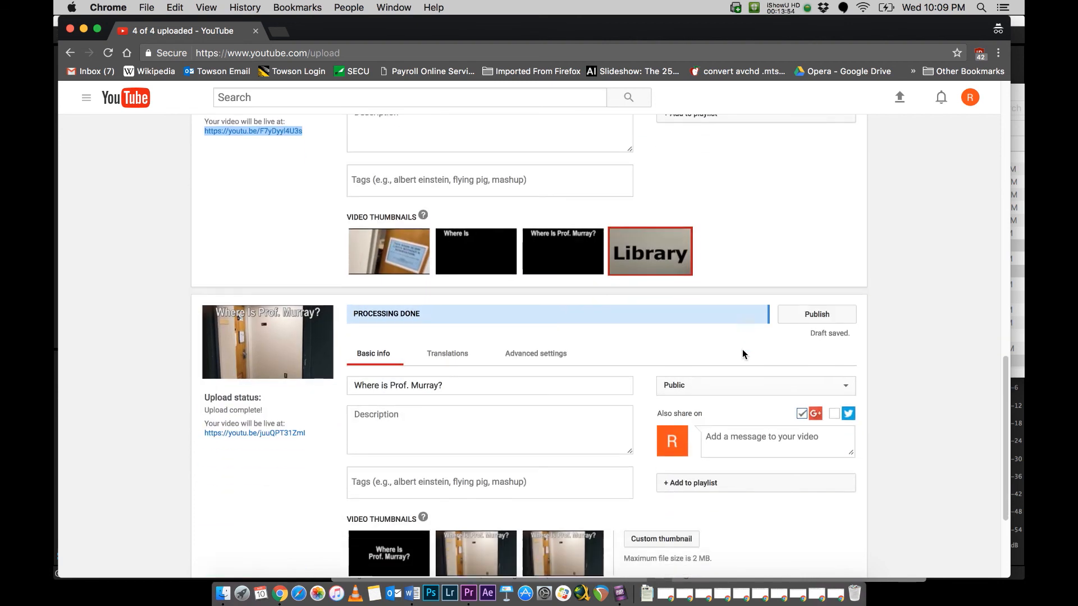
scroll(742, 353, up, 20)
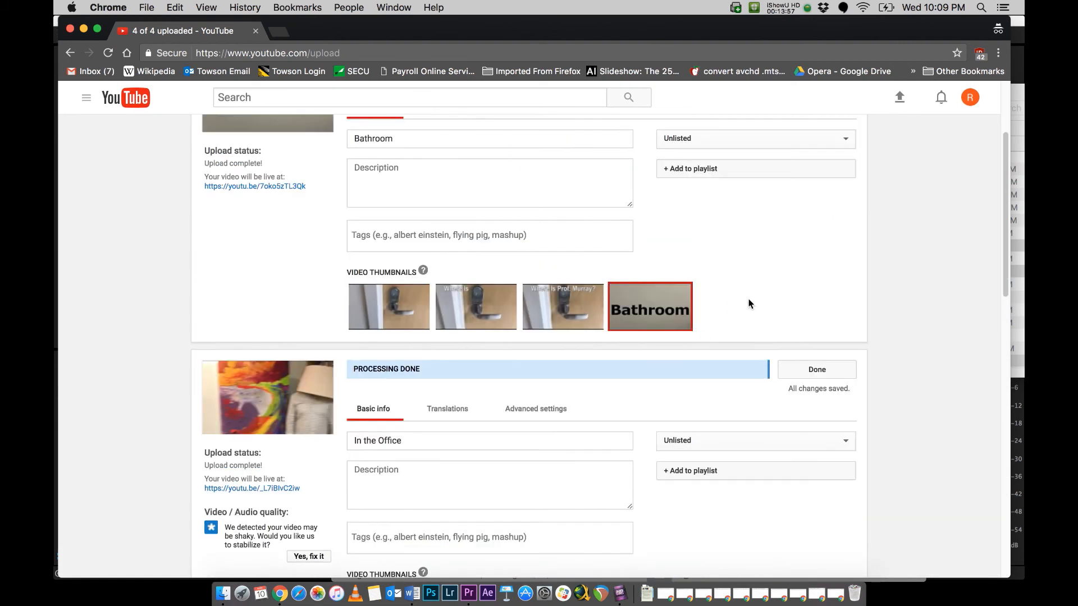
scroll(763, 285, up, 10)
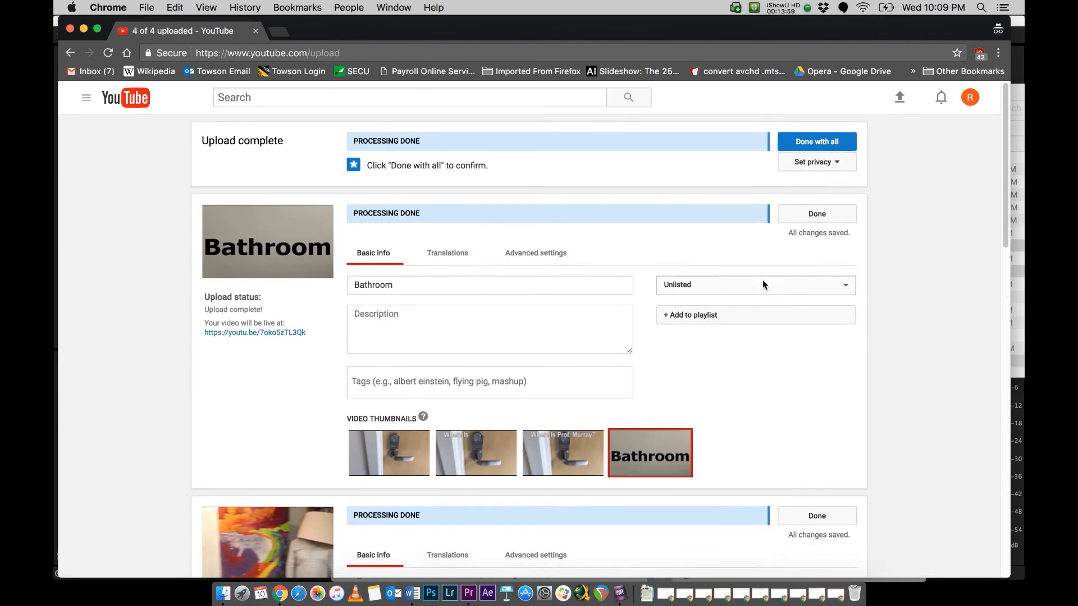
scroll(847, 316, down, 1)
scroll(847, 315, down, 20)
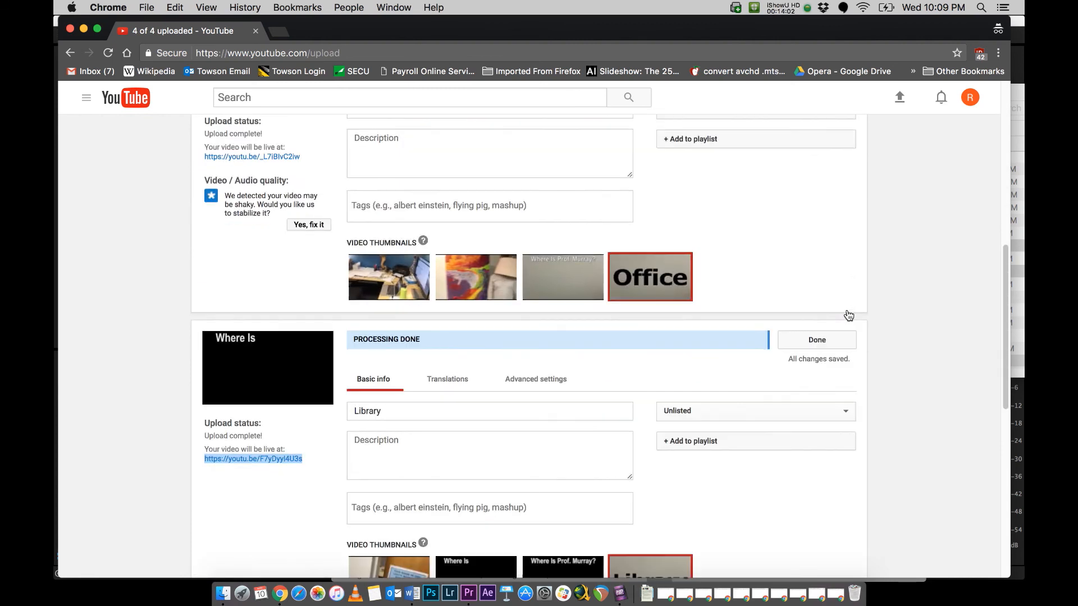
scroll(847, 310, down, 3)
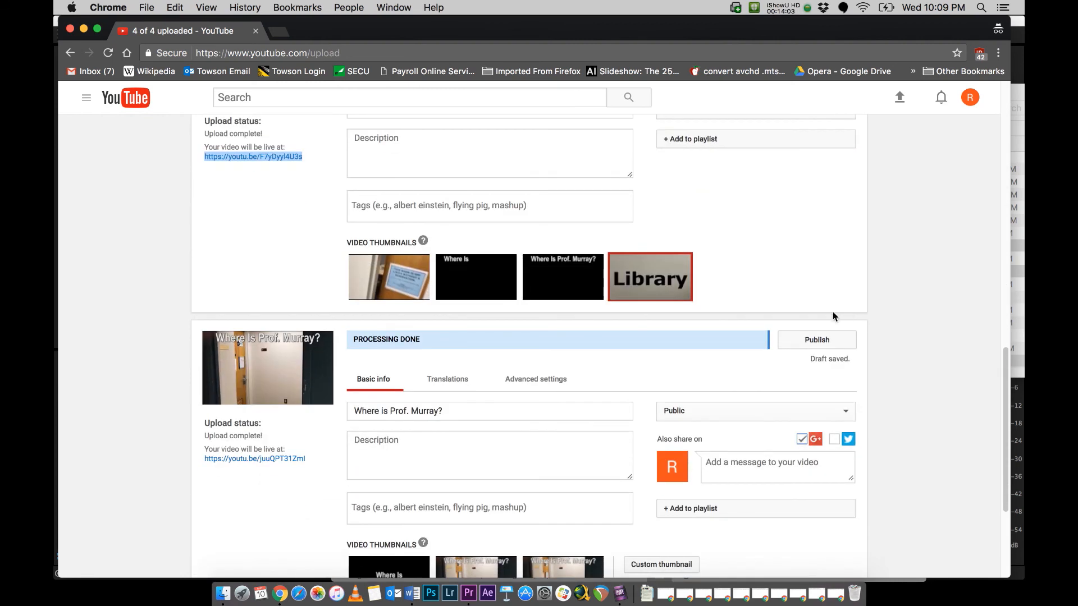
click(817, 339)
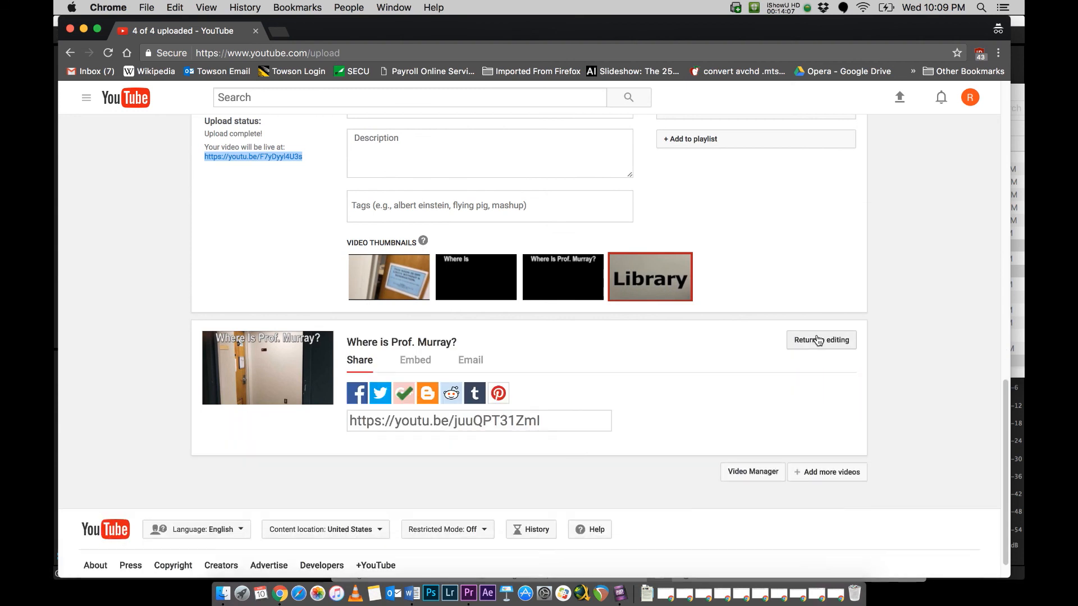
Step: Open the channel's Creator Studio dashboard from the account options
scroll(817, 340, up, 20)
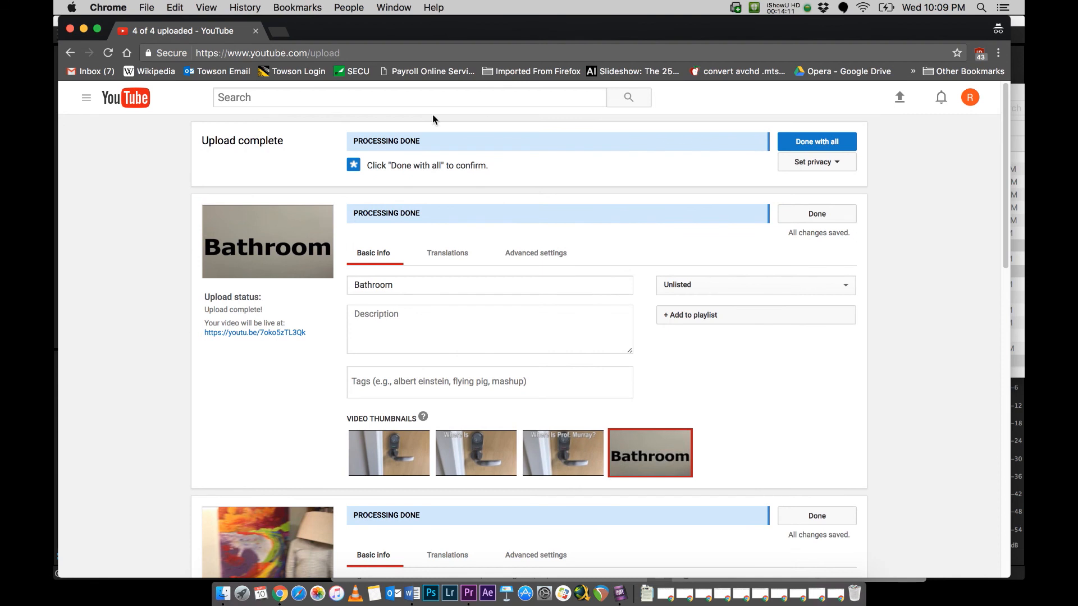
click(970, 99)
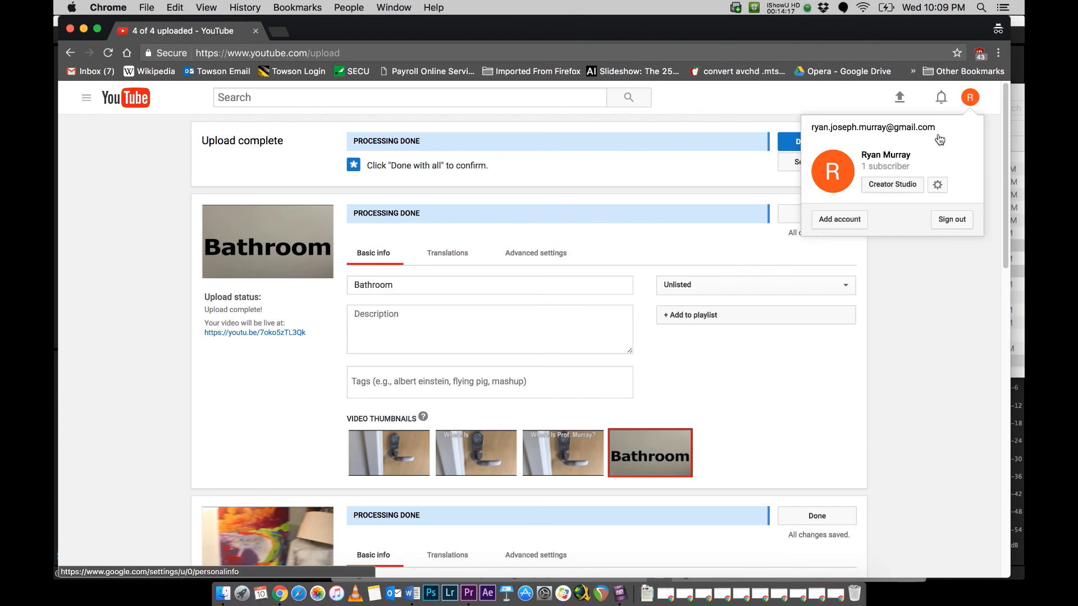
click(908, 187)
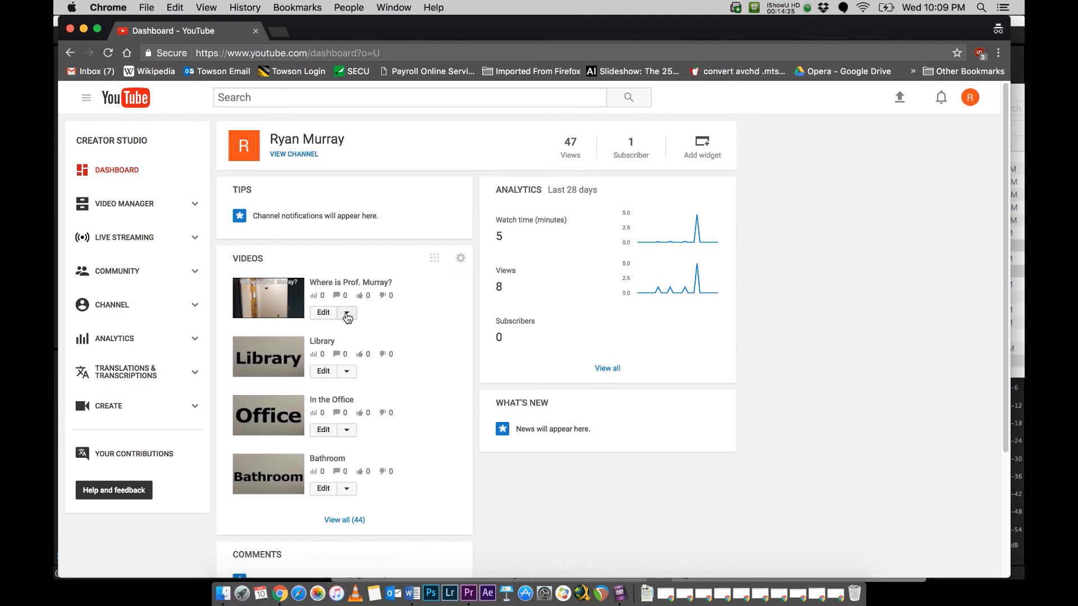
Step: Open the opening video's End screen & Annotations editor and position the timeline at the 0:20 end screen start
click(346, 316)
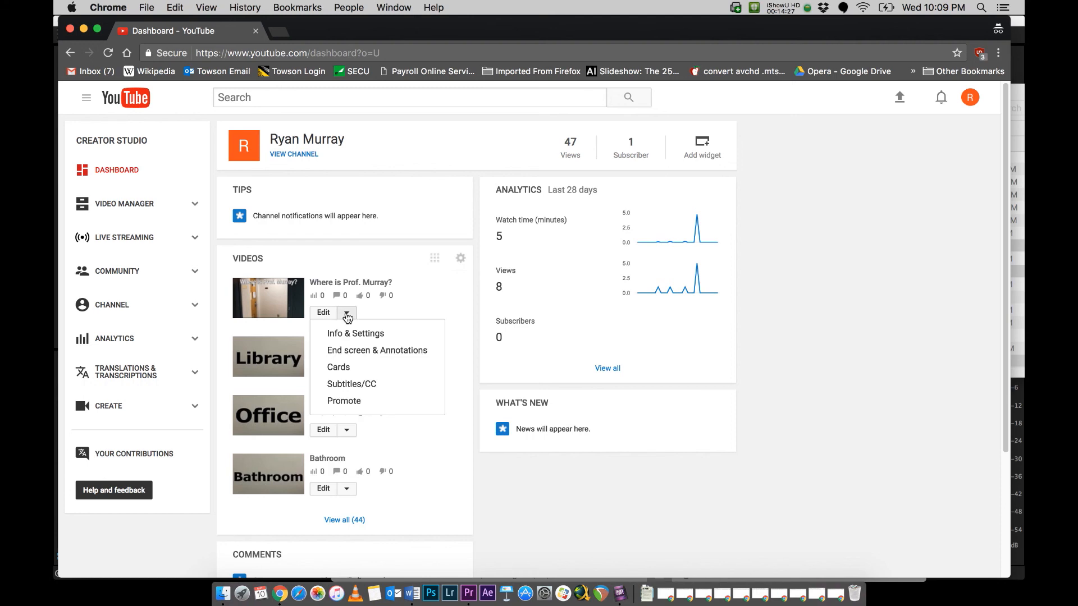
click(418, 311)
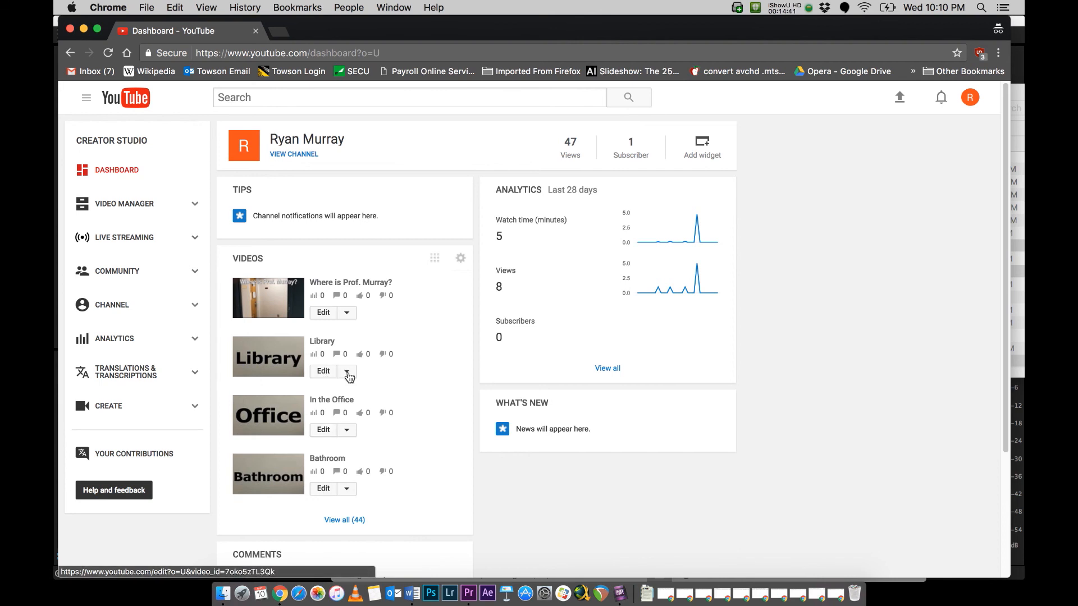
click(352, 318)
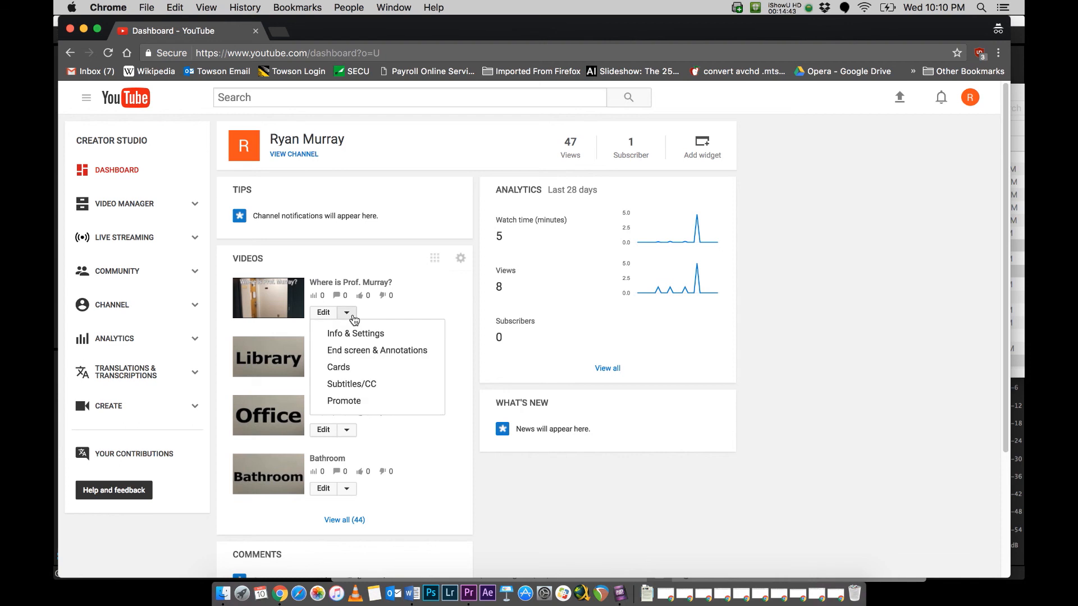
click(361, 352)
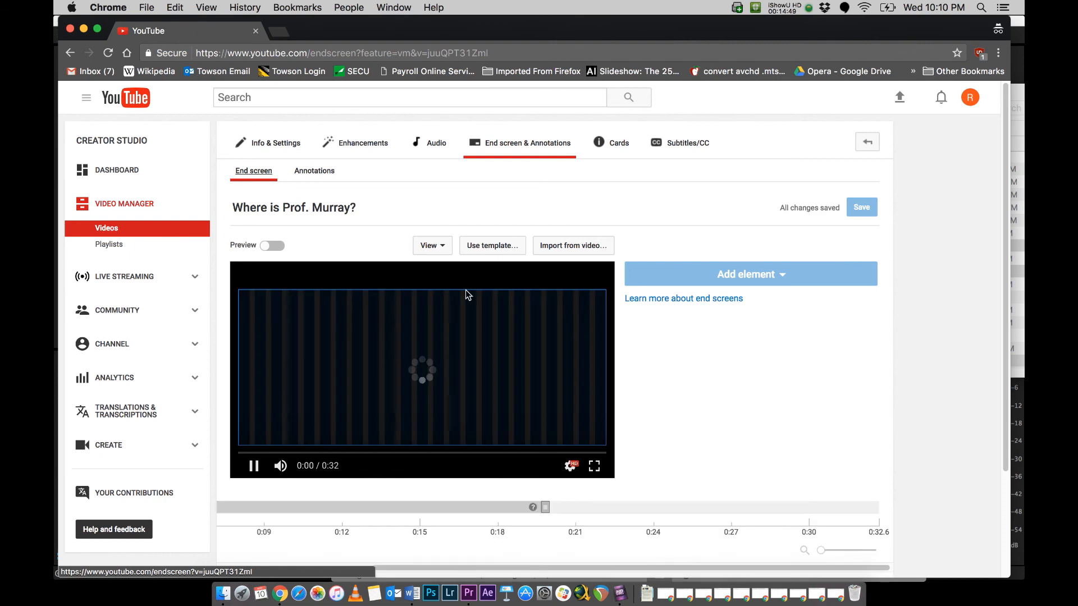
click(544, 510)
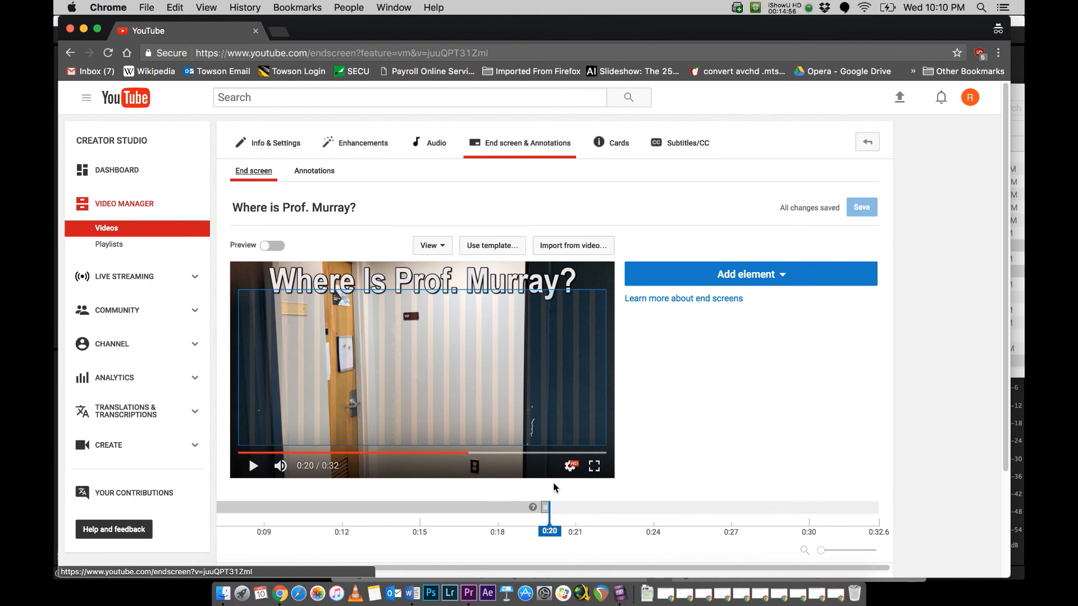
Step: Add the Library video as an end screen element using its link from the Word links document, placing it in the frame's upper-right corner
click(748, 275)
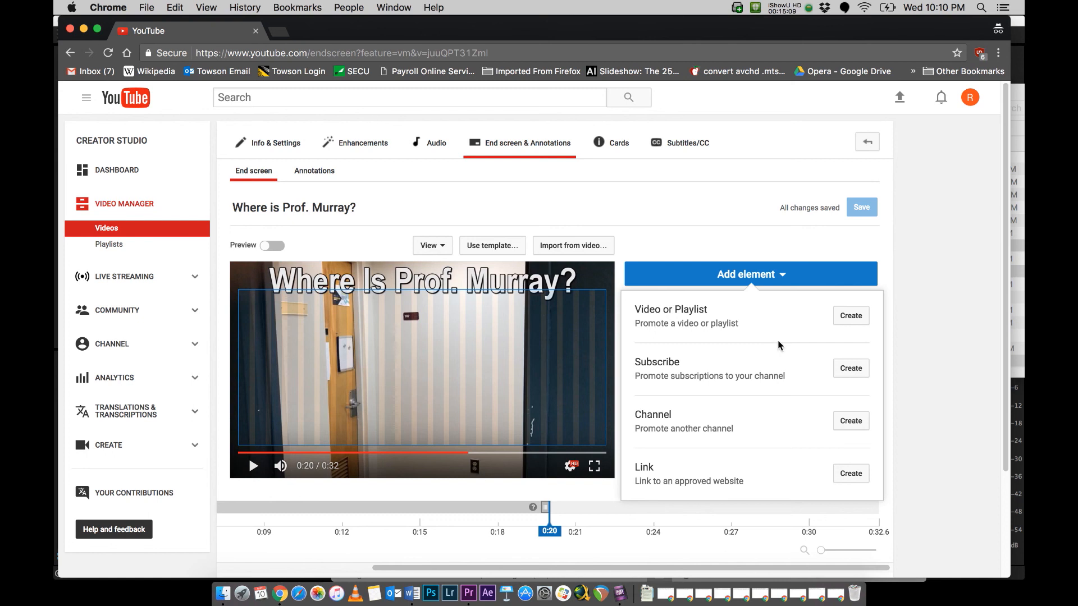
click(856, 318)
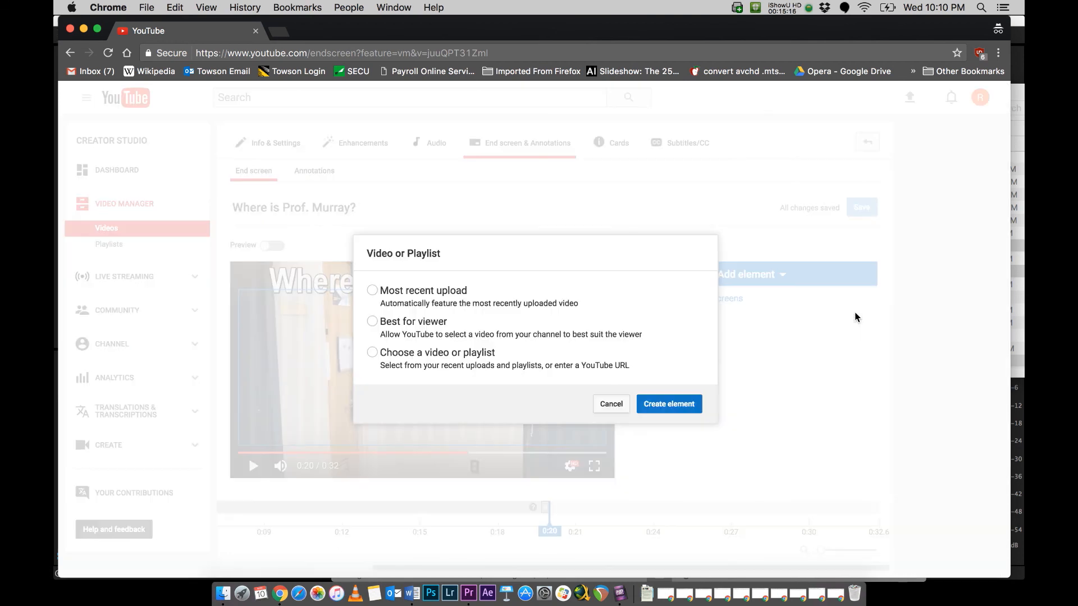
click(373, 354)
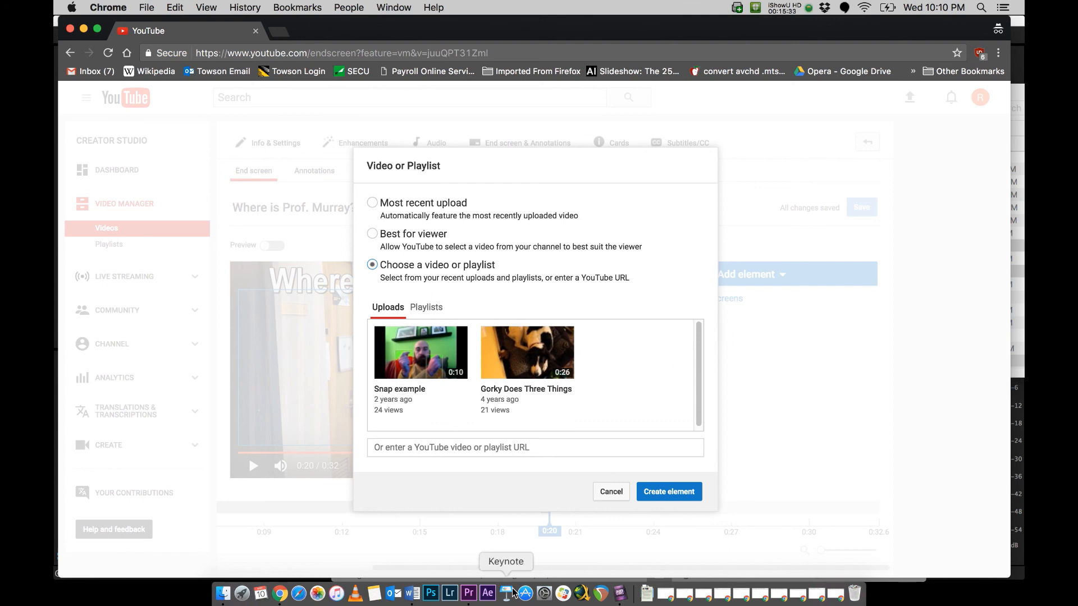
click(412, 593)
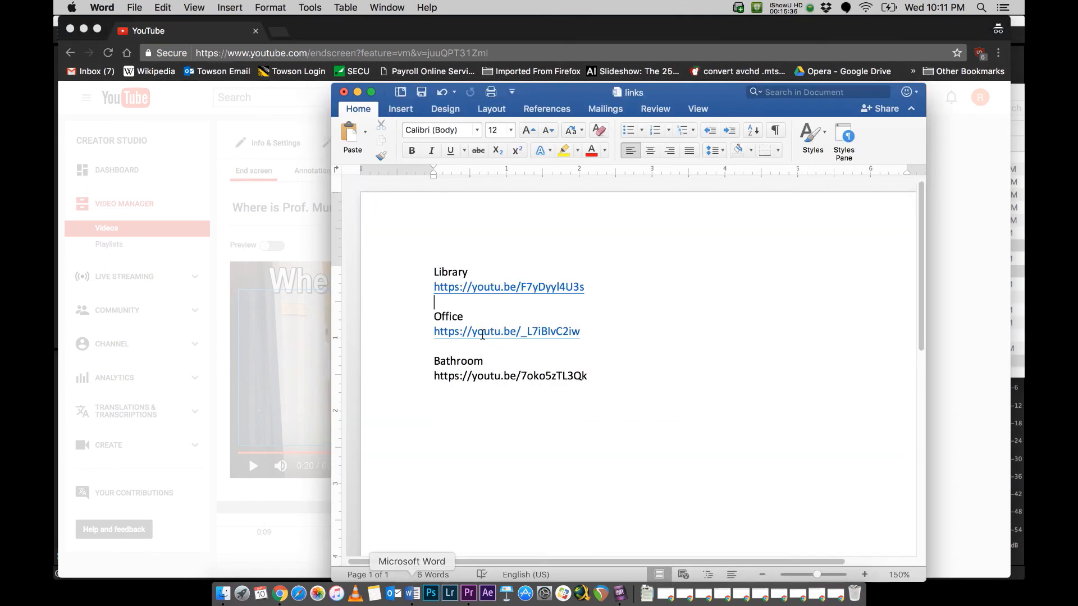
click(409, 289)
key(super+c)
click(286, 227)
click(481, 454)
key(super+v)
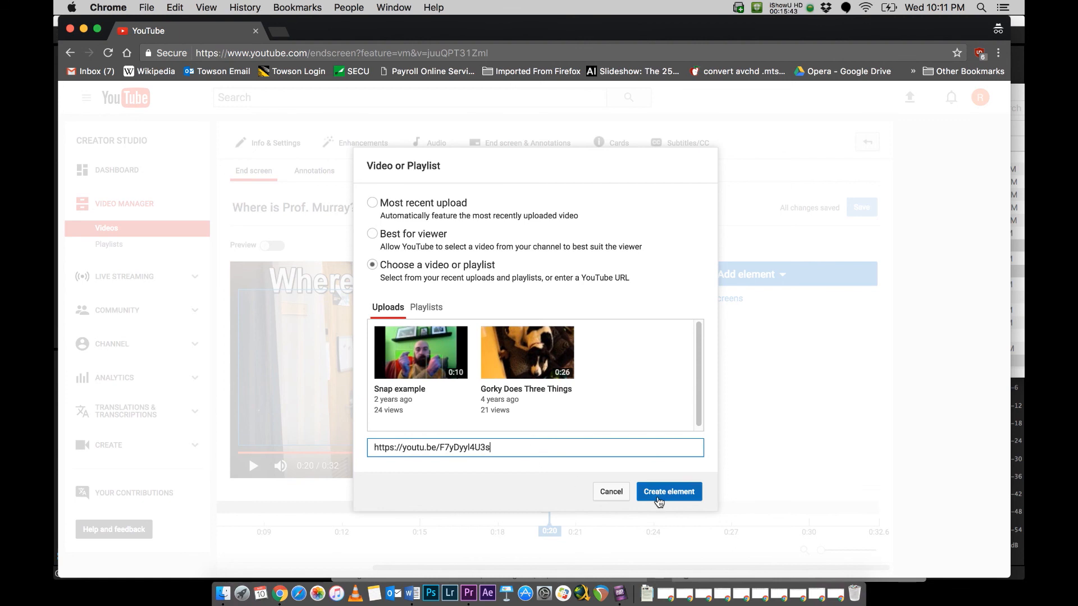
click(659, 500)
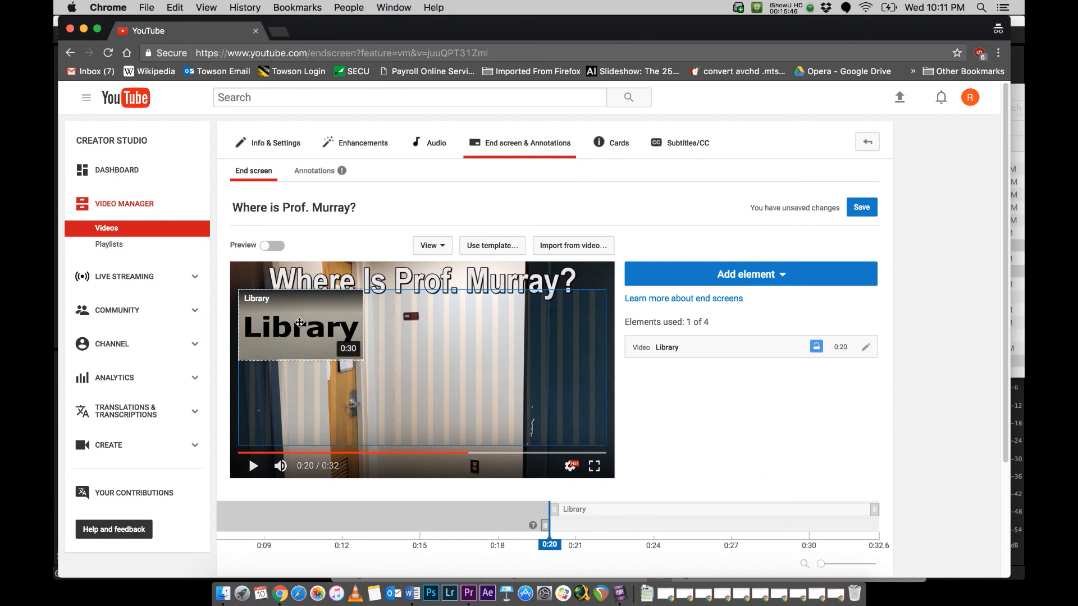
click(301, 325)
drag(300, 326, 564, 364)
Step: Add the In the Office video as a second end screen video element using the Office link from the Word links document
click(741, 276)
click(846, 316)
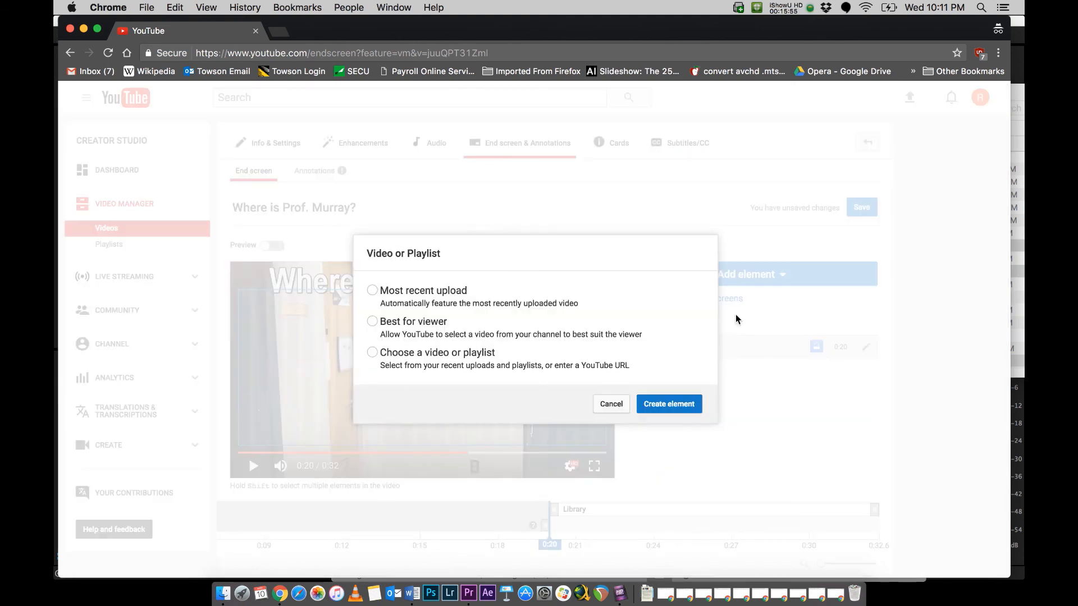
click(373, 353)
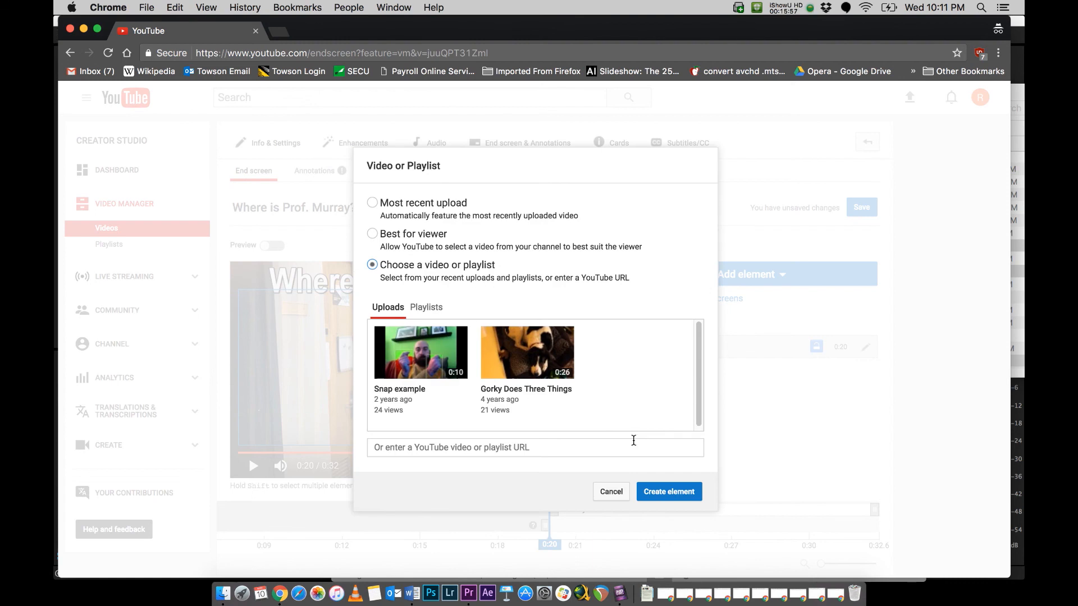
click(413, 594)
click(402, 336)
key(cmd+c)
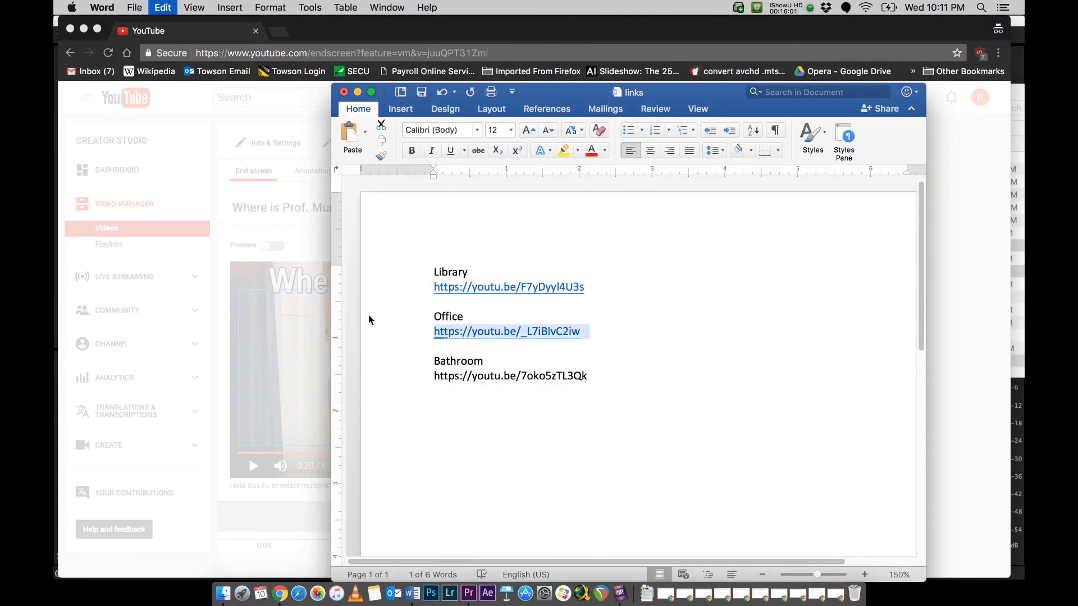
click(289, 290)
click(472, 447)
key(super+v)
click(665, 492)
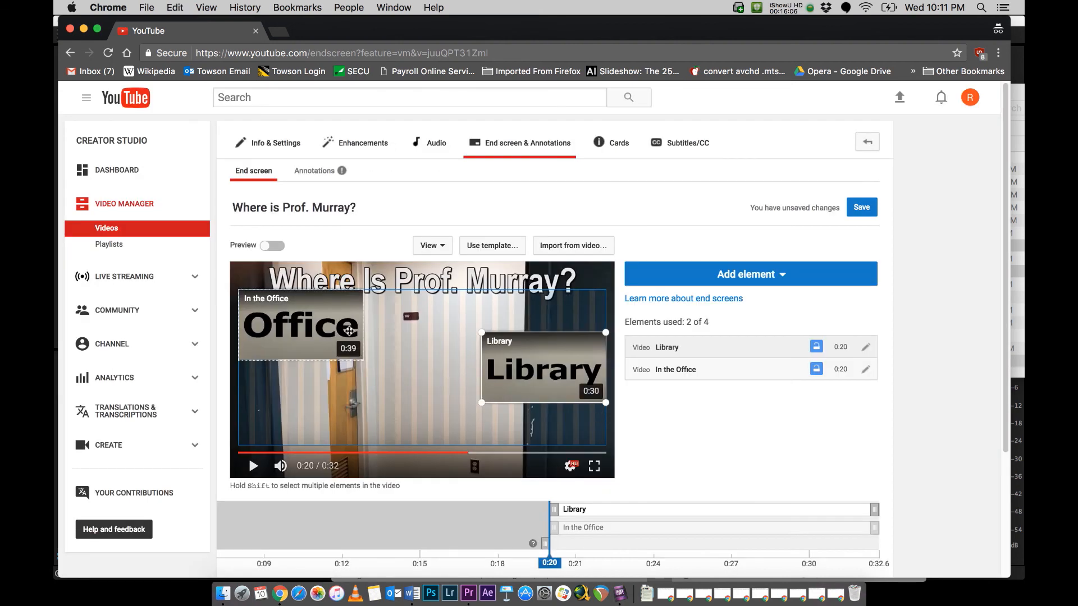
Step: Line up the In the Office and Library elements in the upper-left and upper-right corners of the end screen area
mouse_move(317, 325)
mouse_down()
mouse_move(320, 370)
mouse_move(316, 337)
mouse_up()
click(574, 325)
drag(574, 325, 575, 331)
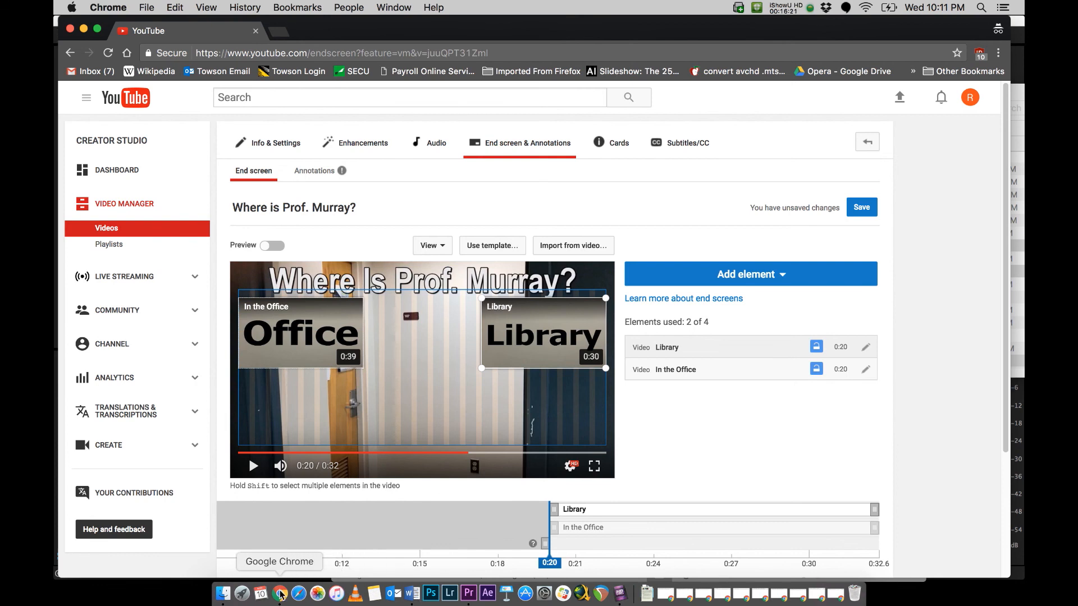
Step: Add the Bathroom video as an end screen element using its link from the Word links document, placing it at the frame's lower centre
click(753, 280)
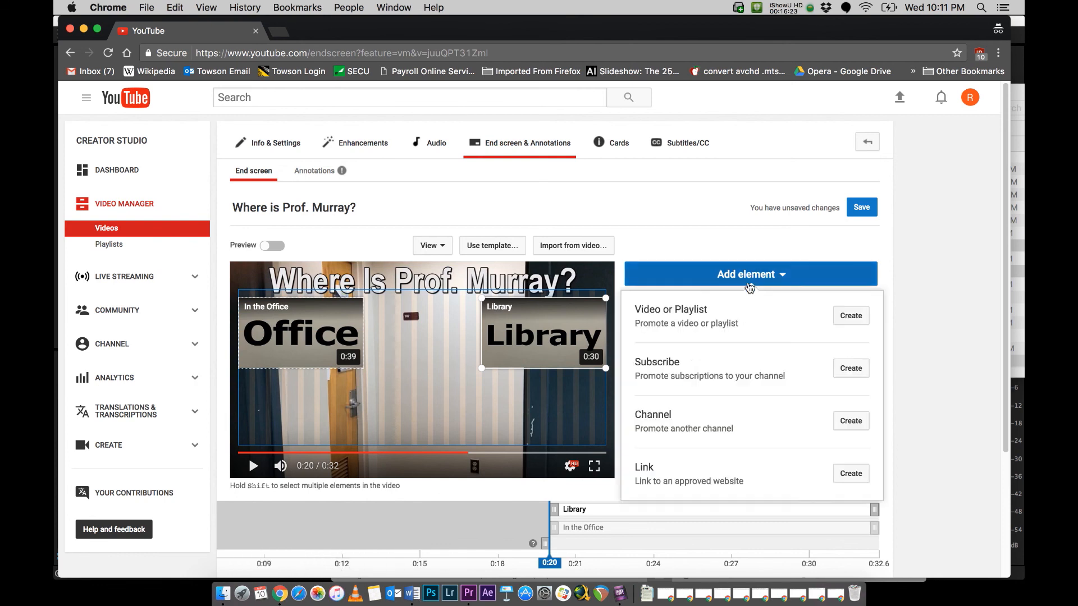
click(850, 316)
click(377, 353)
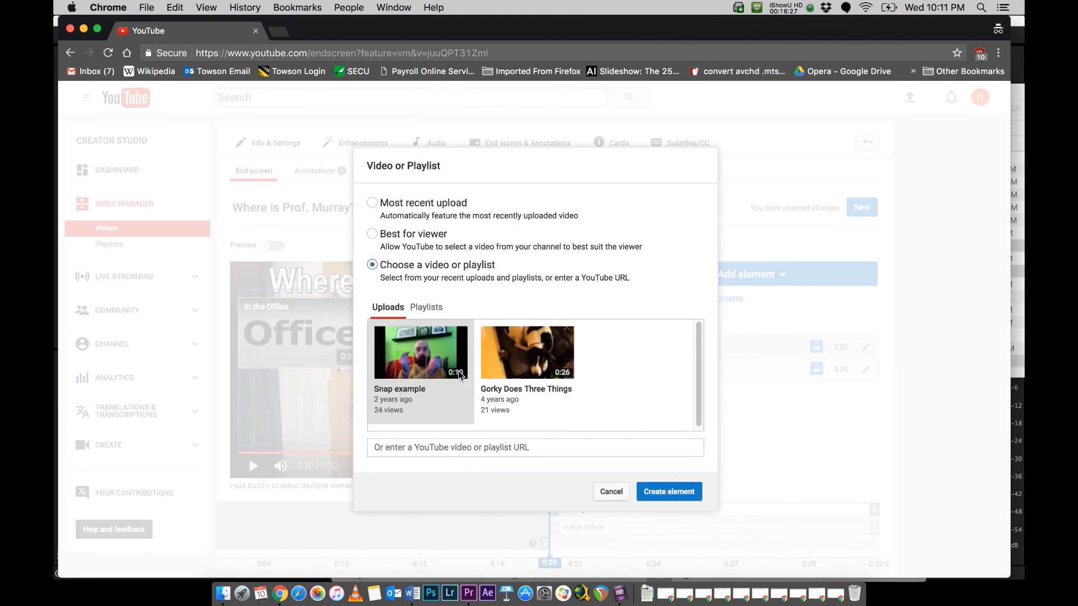
click(478, 446)
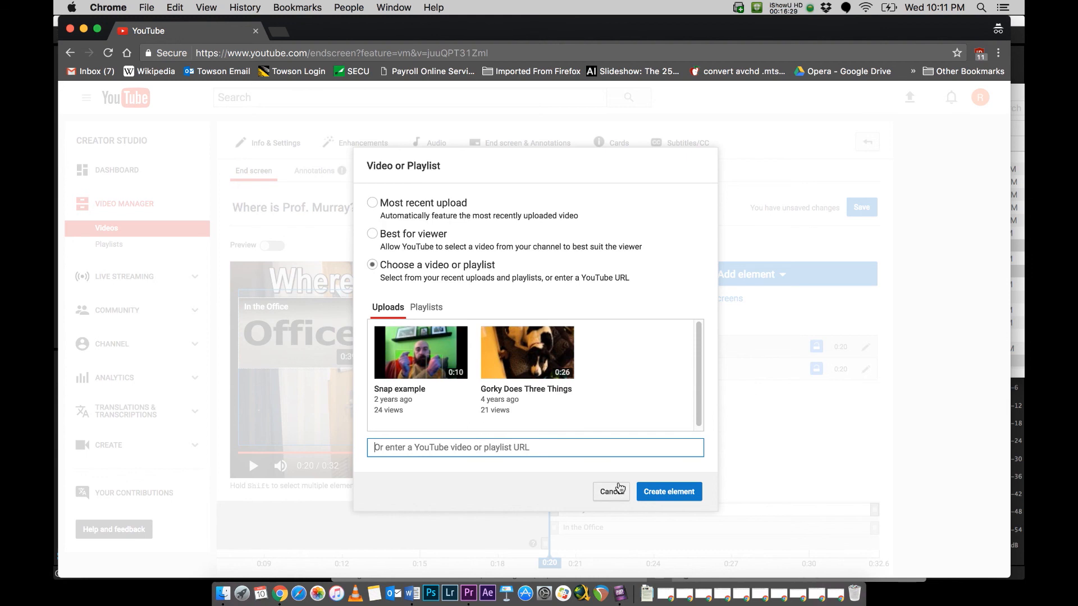
click(412, 594)
click(411, 379)
key(super+c)
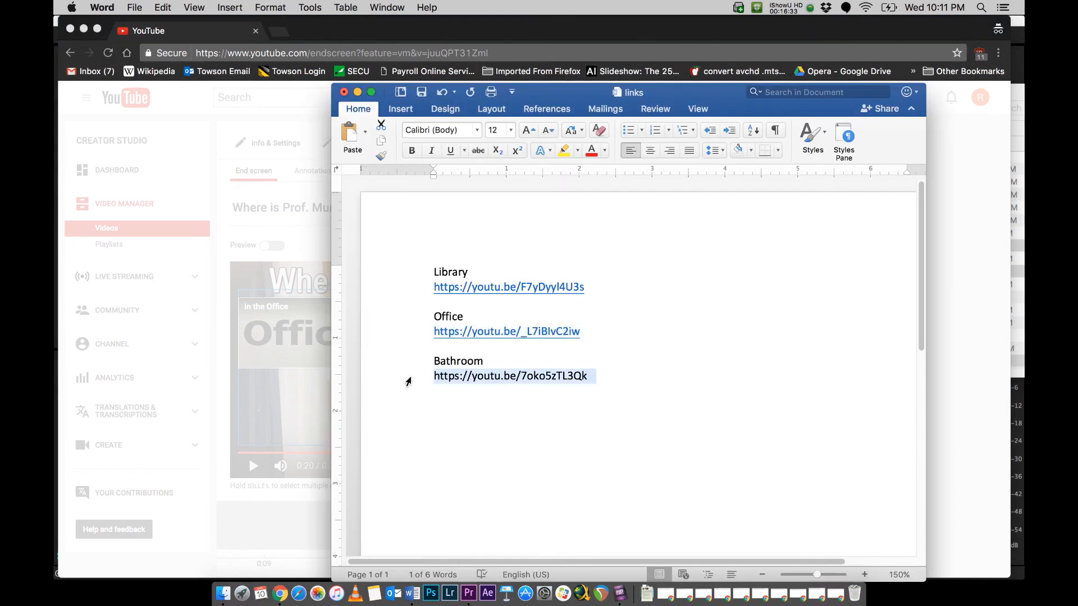
click(325, 306)
key(super+v)
click(666, 499)
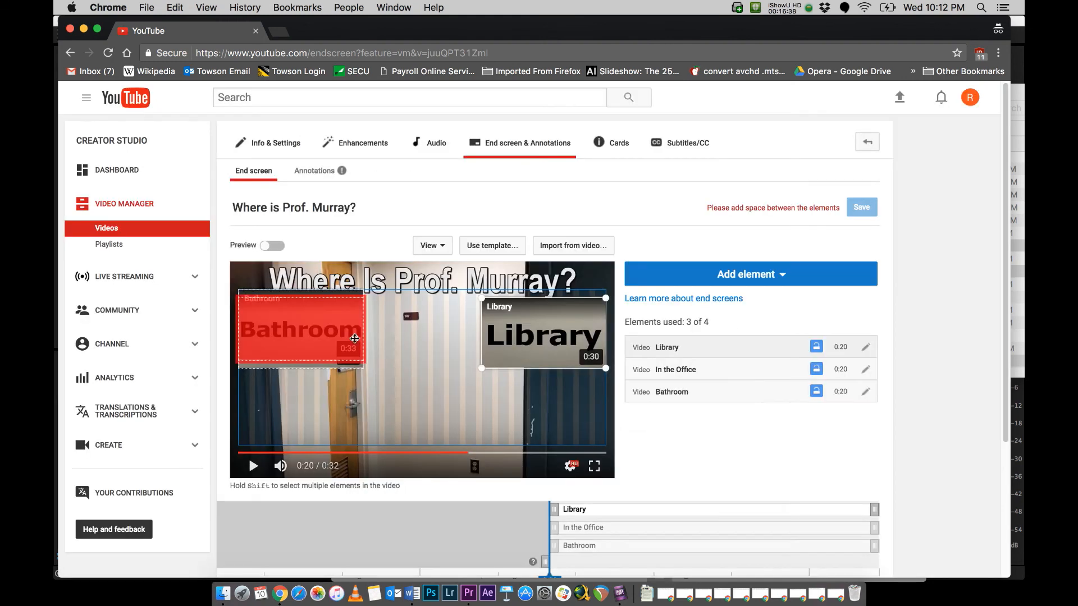
drag(316, 340, 435, 427)
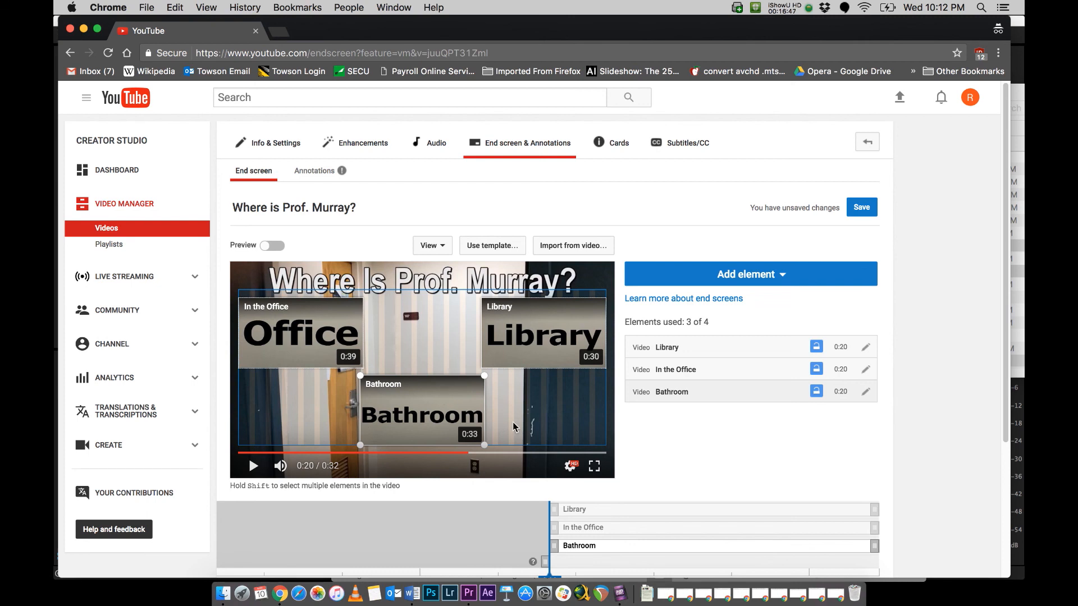
Step: Stagger the element start times on the timeline, with Library at 0:21 and Bathroom at 0:22, and check In the Office's end point
mouse_move(548, 508)
drag(556, 507, 585, 506)
drag(554, 545, 612, 548)
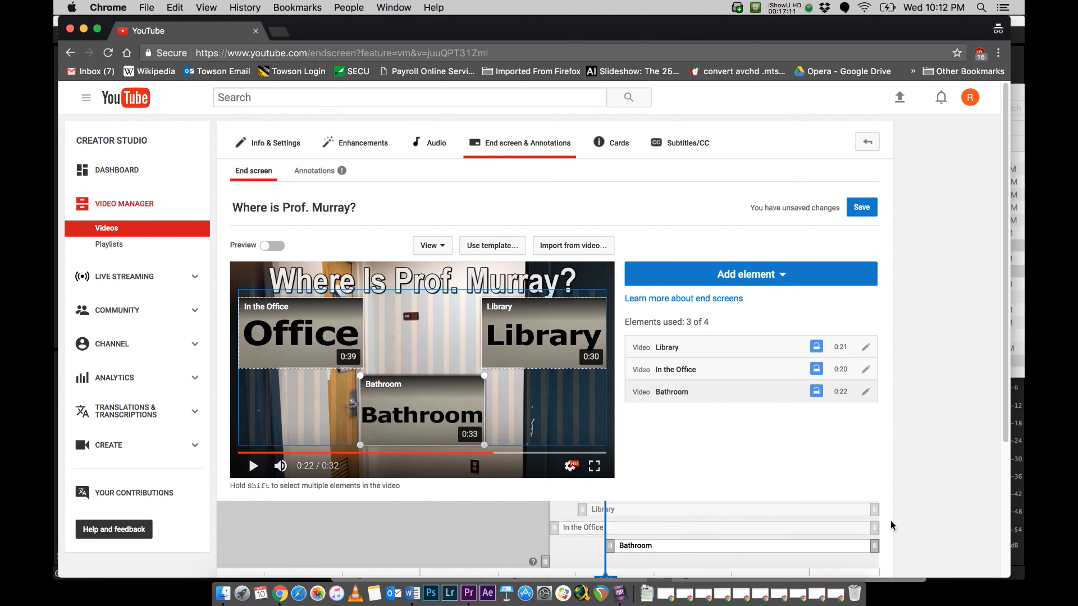
drag(871, 526, 902, 532)
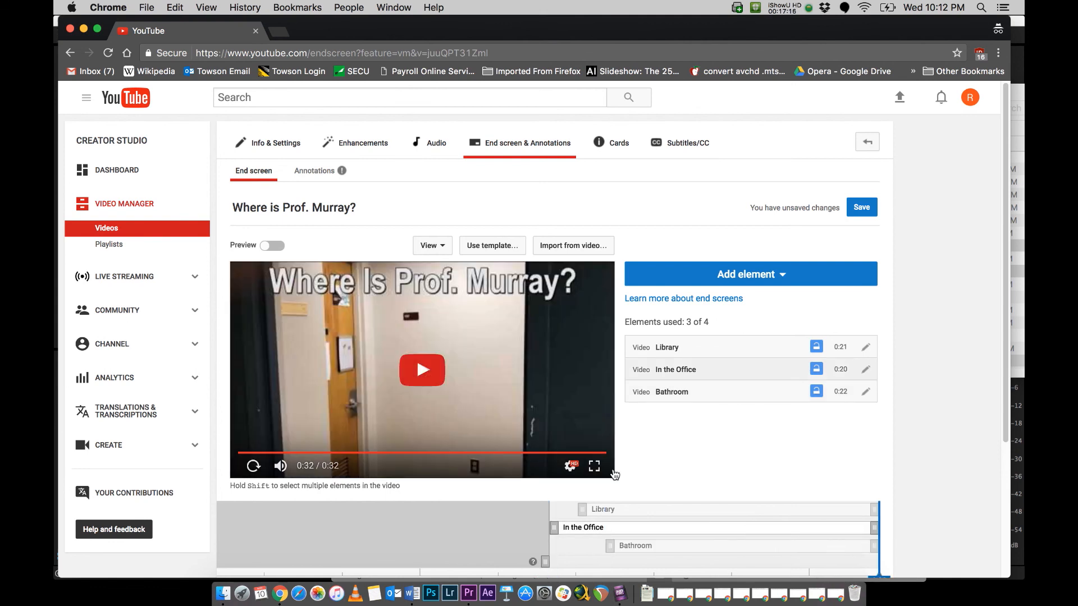
Step: Preview the staggered end screen elements on the opening video and save the end screen
click(270, 247)
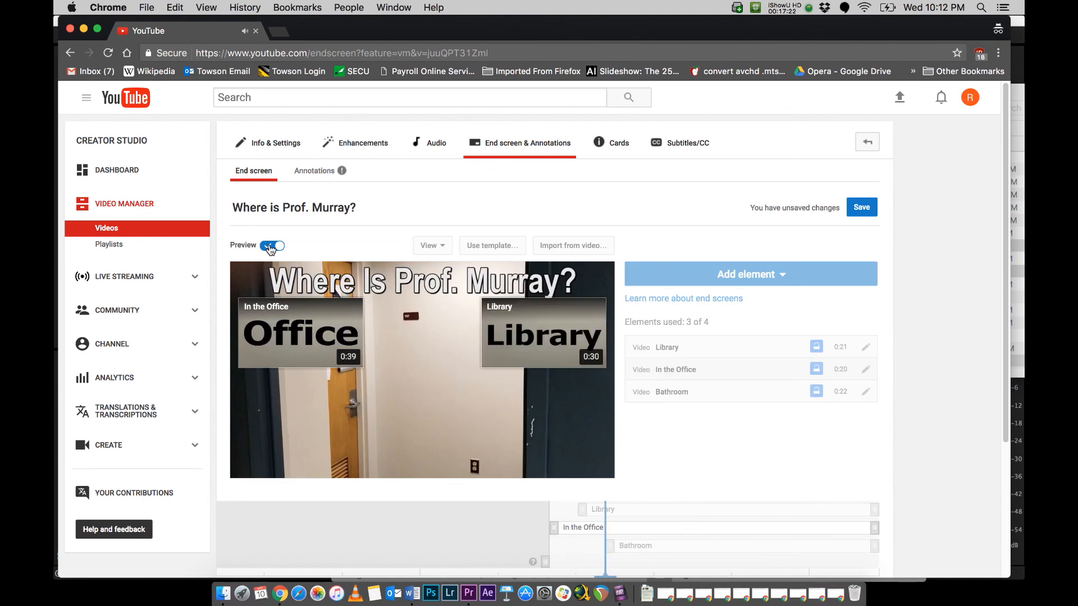
click(270, 247)
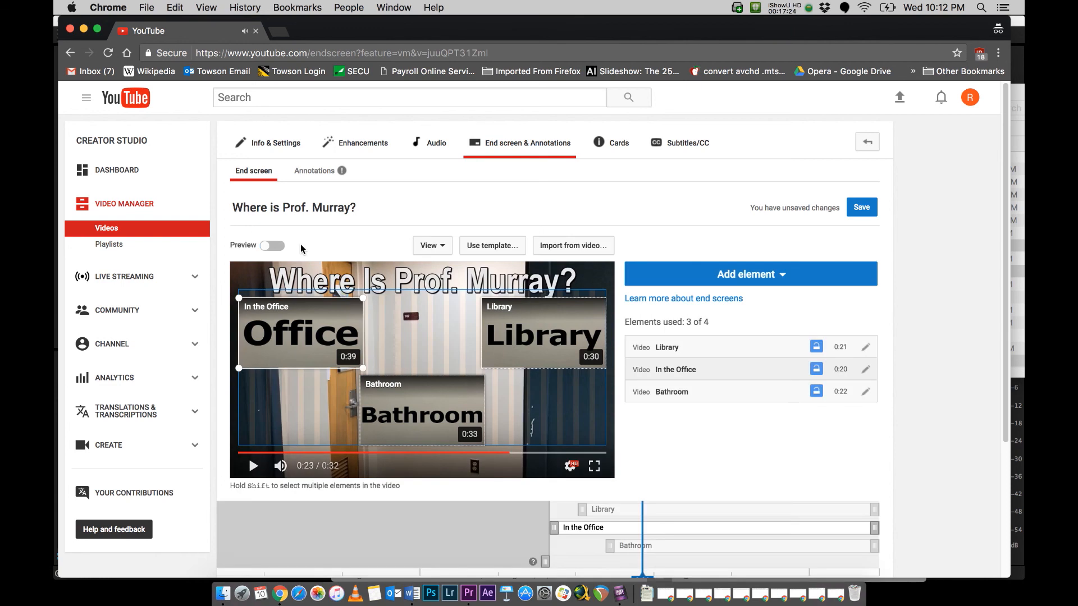
click(864, 210)
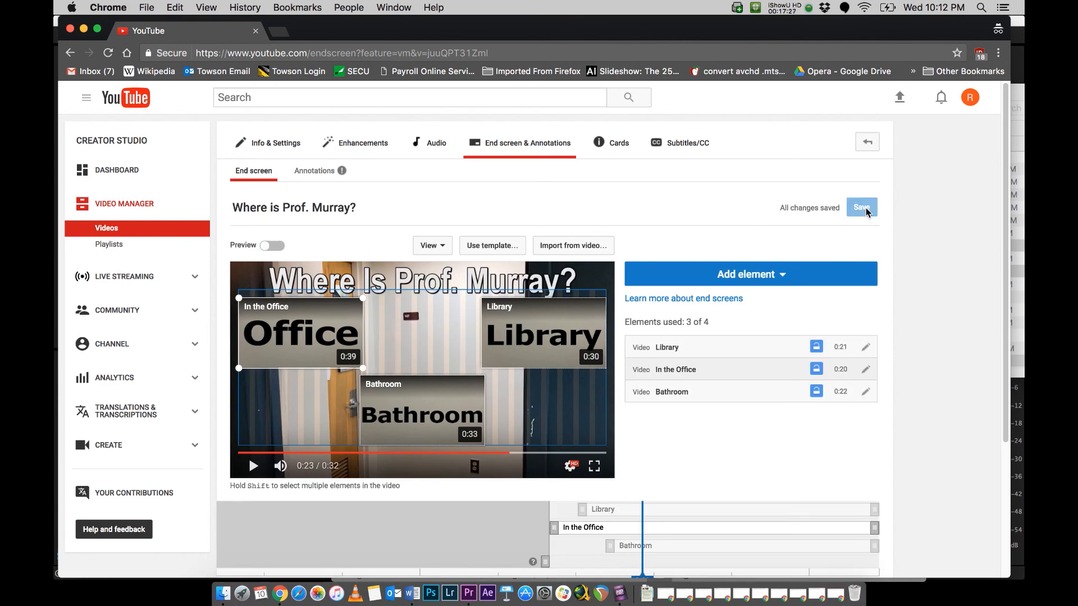